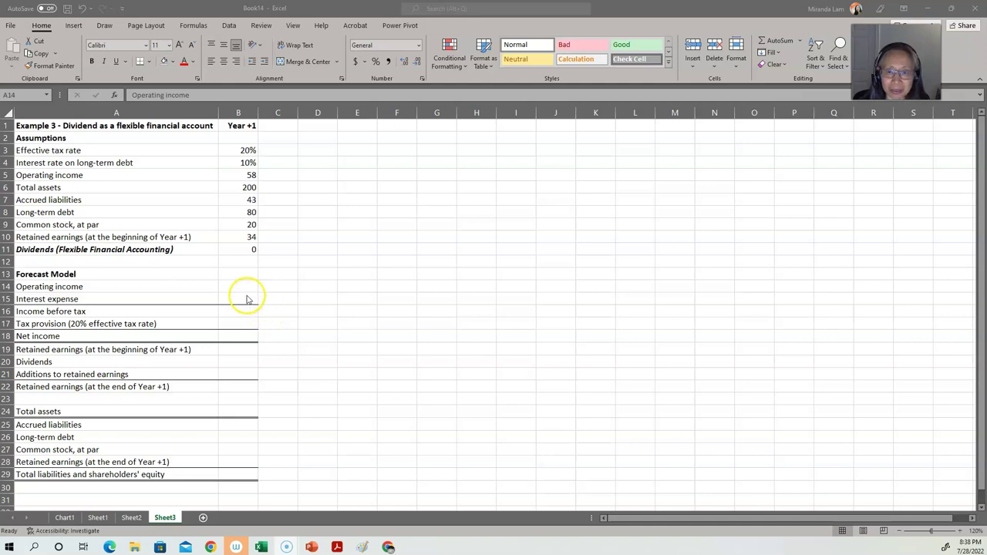
Step: Link the forecast model's Operating income in B14 to the assumption with =B5
left_click(240, 288)
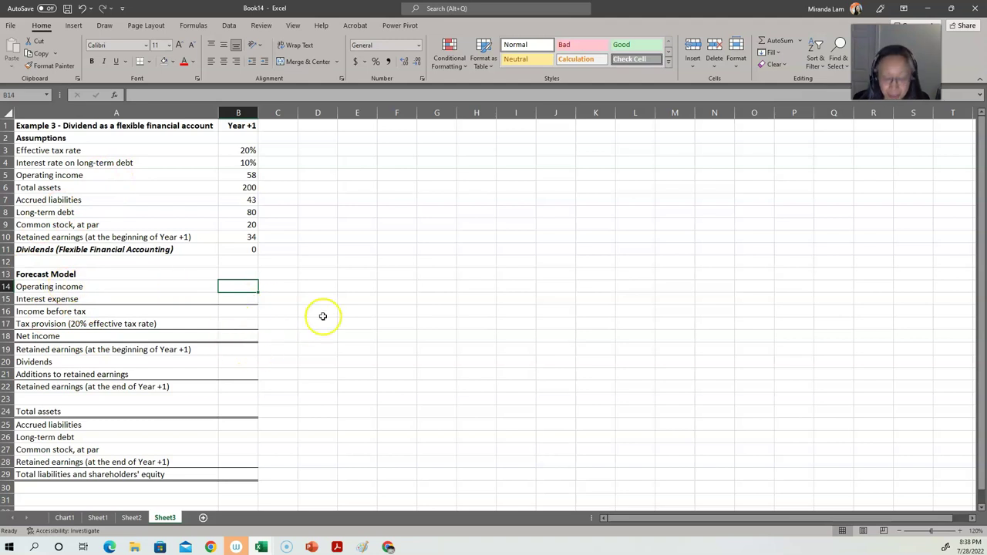
type("=")
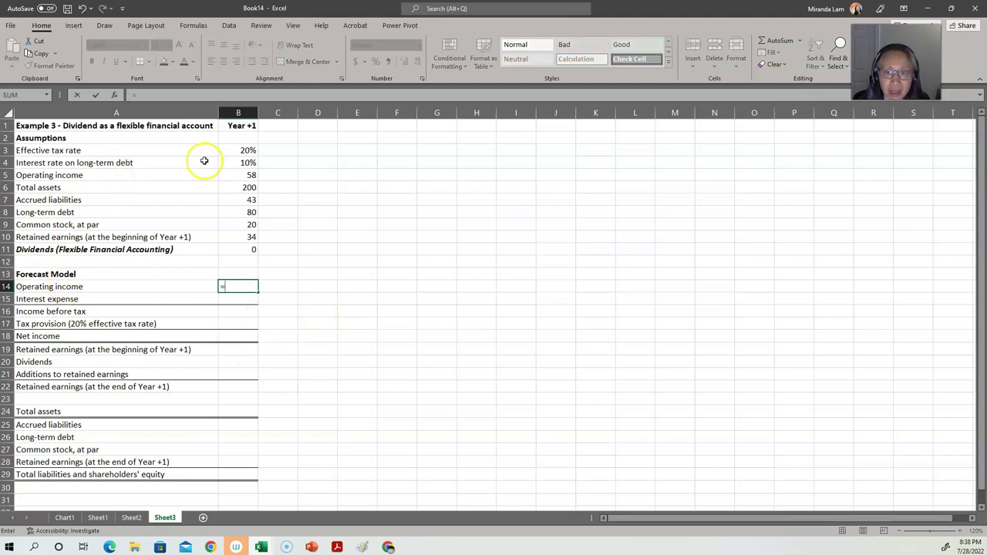
left_click(227, 175)
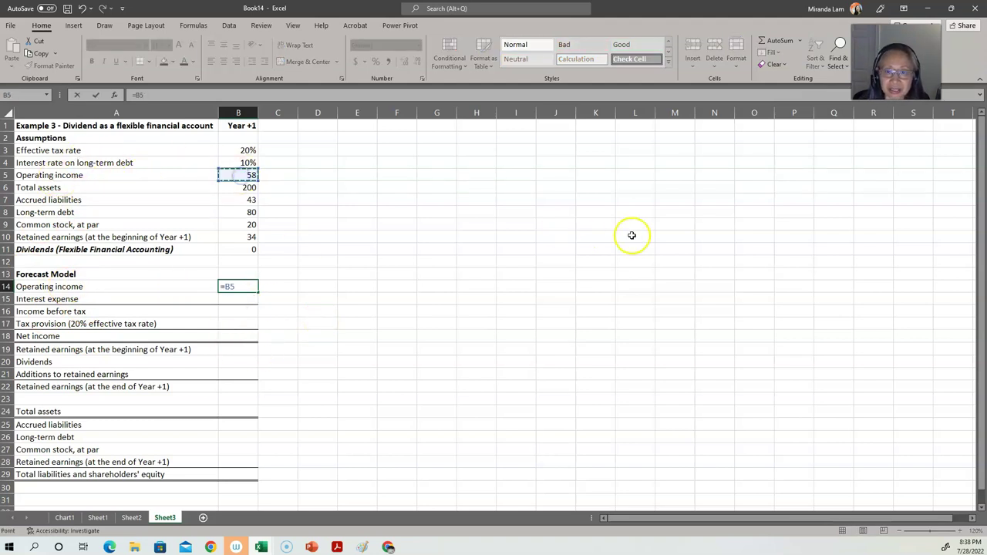
key("Return")
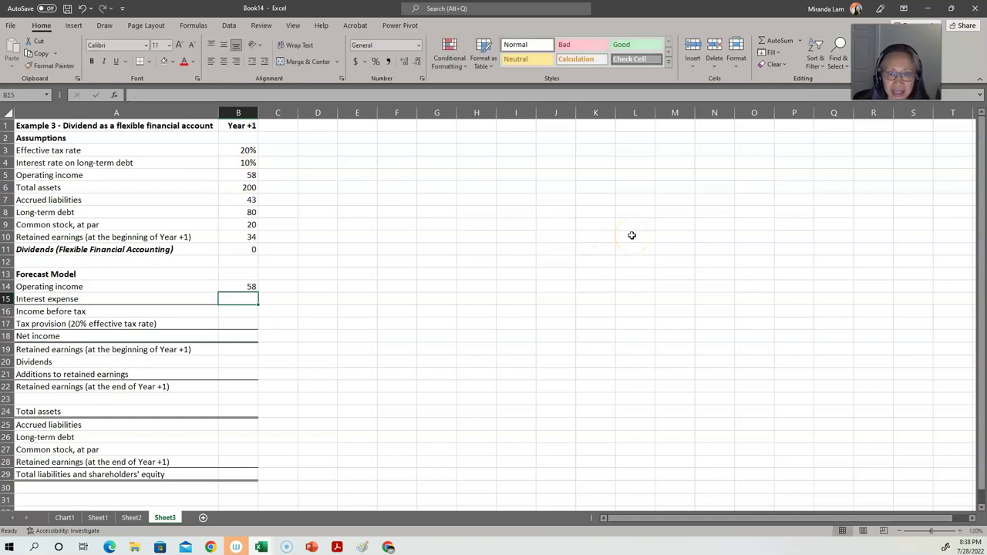
Step: Calculate Interest expense in B15 as long-term debt times its interest rate with =B8*B4
type("=")
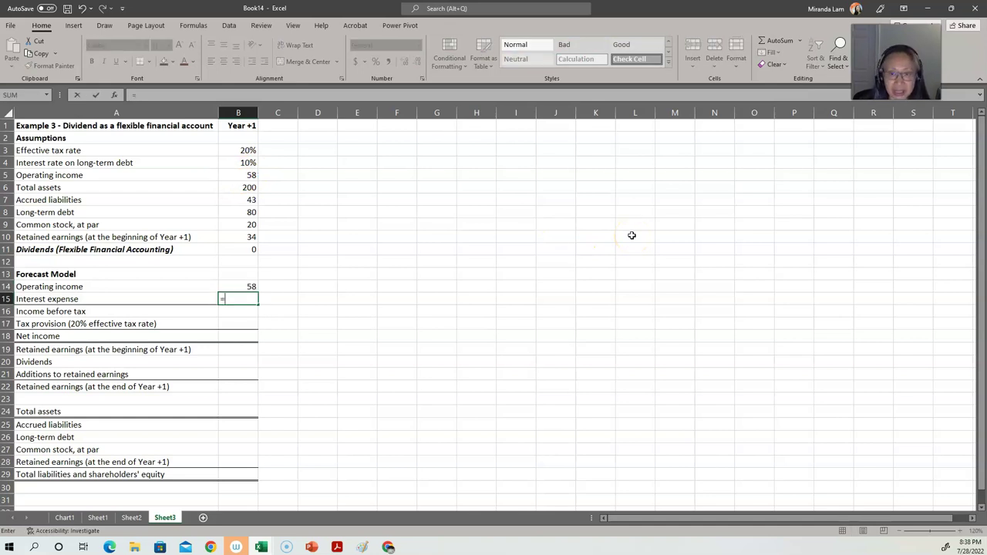
left_click(251, 212)
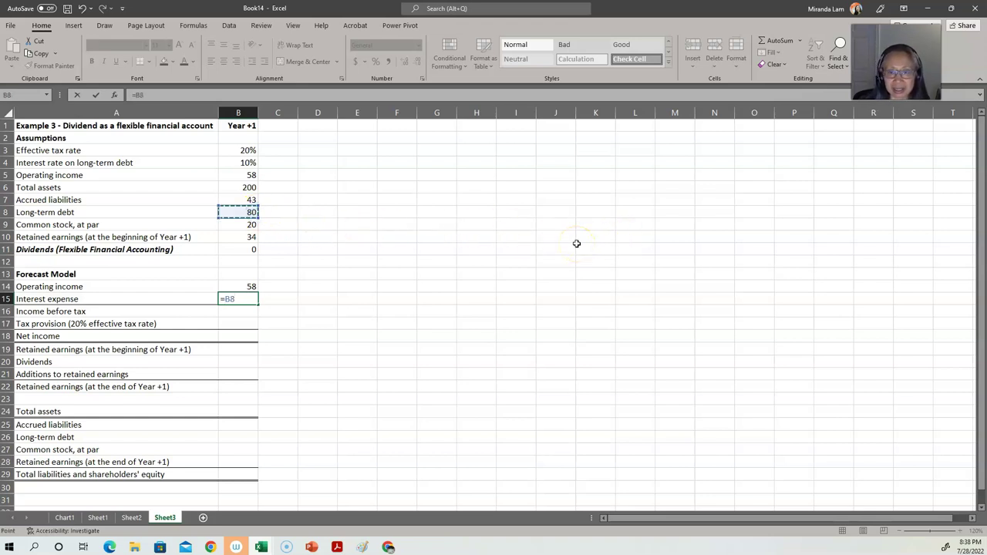
type("*")
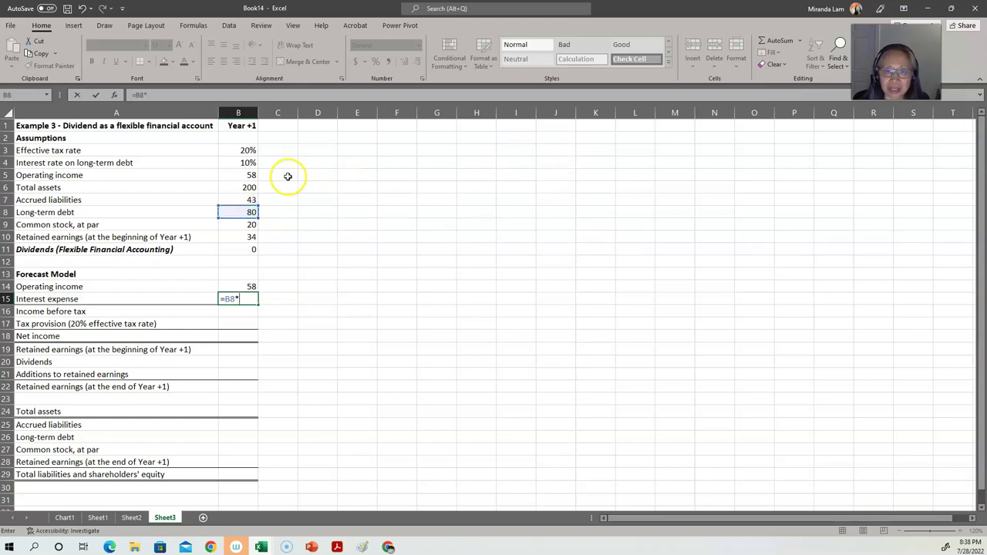
left_click(248, 164)
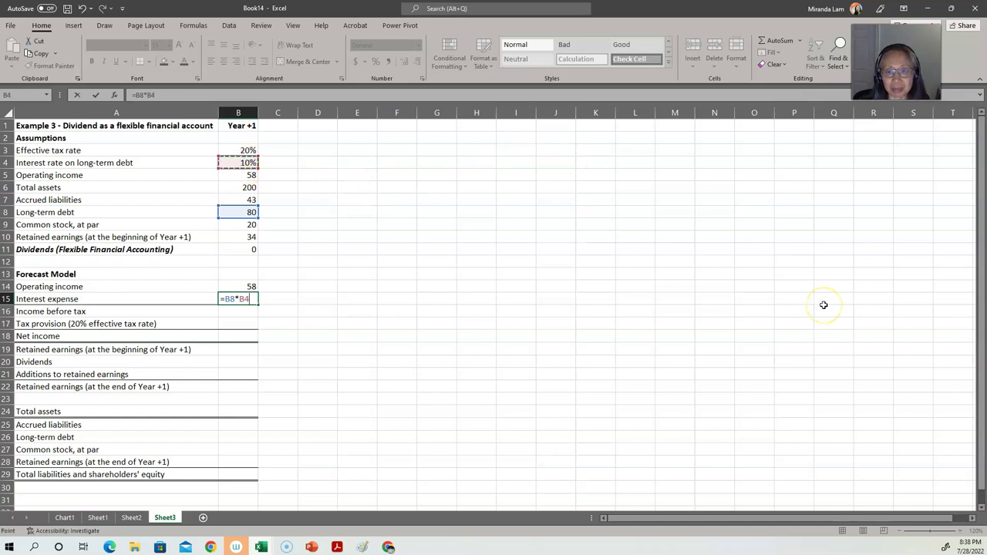
key("Return")
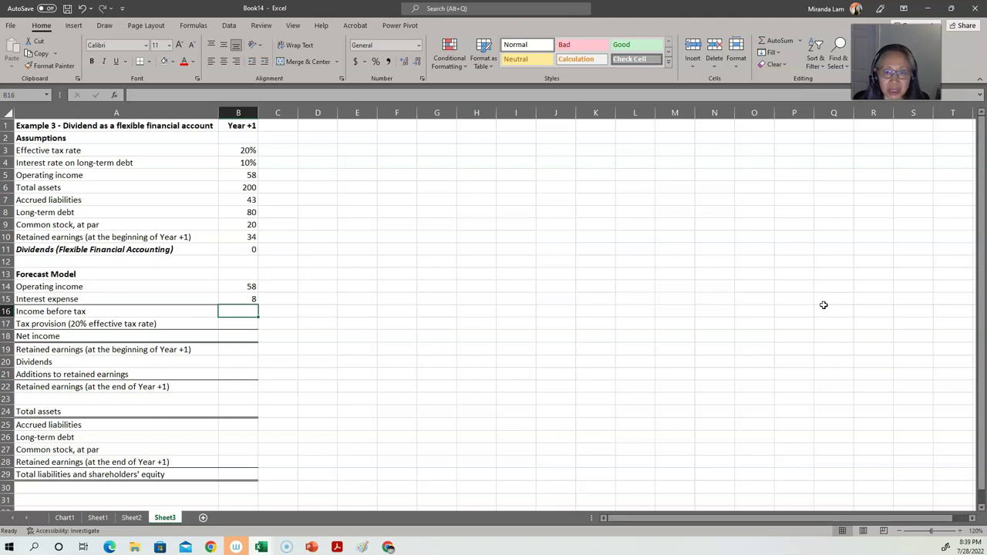
Step: Make the Interest expense formula in B15 negative so it reads =-B8*B4
key("Up")
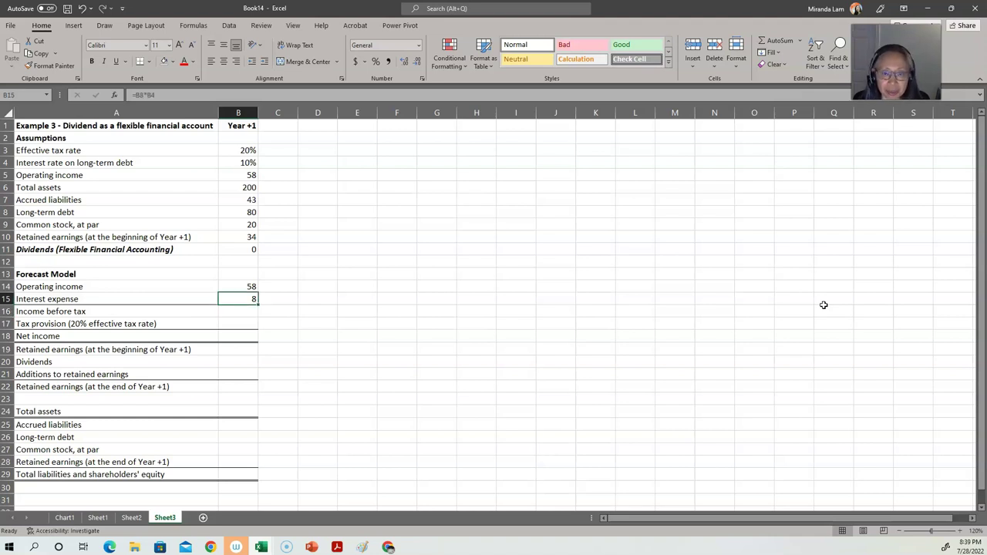
key("Down")
key("Up")
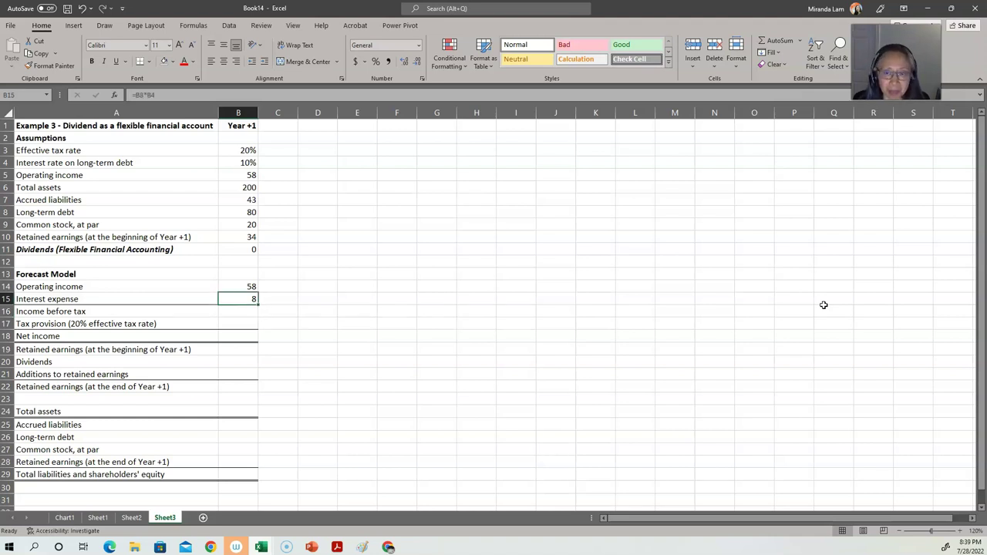
key("F2")
key("Home")
key("Right")
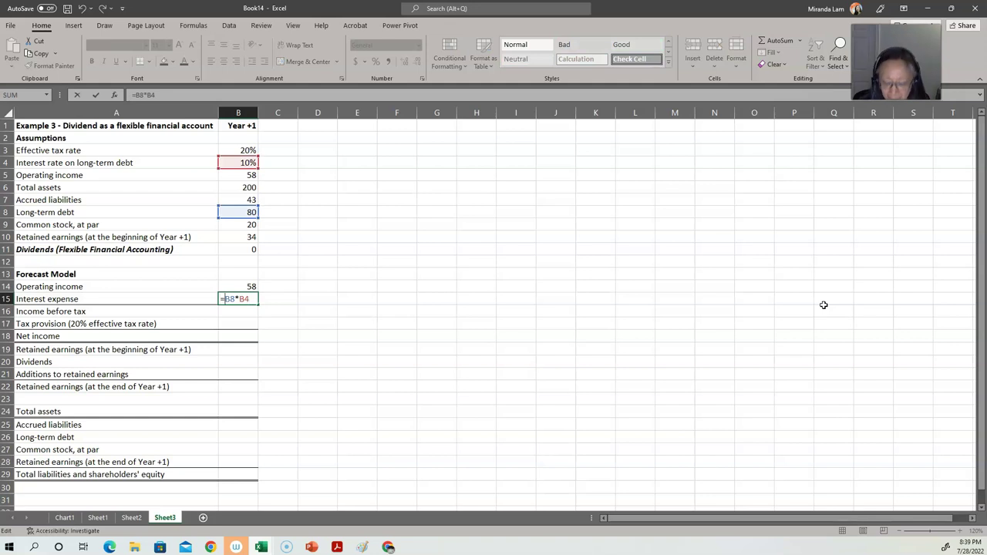
type("-")
key("Return")
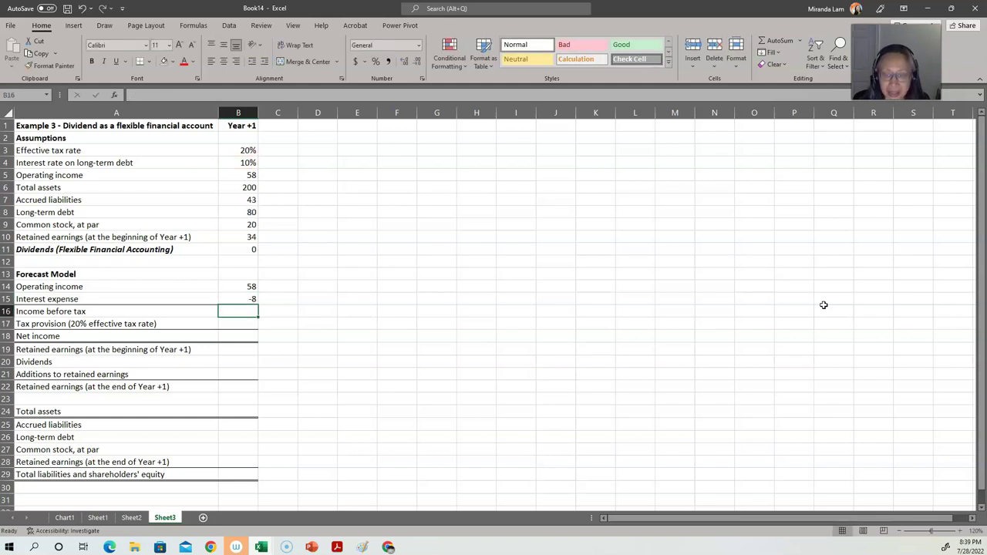
Step: Calculate Income before tax in B16 by adding operating income and interest expense with =B14+B15
type("=")
key("Up")
key("Up")
type("+")
key("Up")
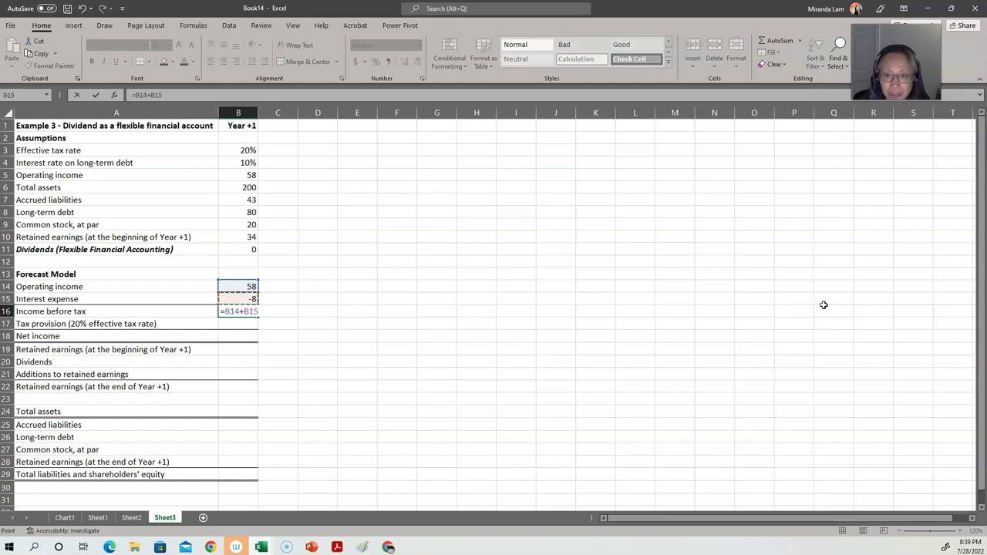
key("Return")
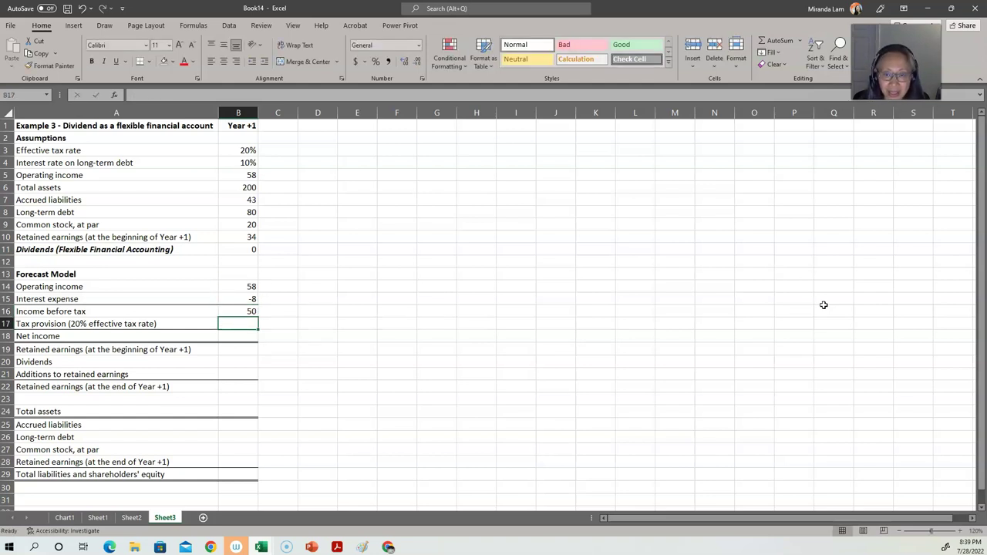
Step: Calculate the Tax provision in B17 as income before tax times the effective tax rate with =B16*B3
type("=")
key("Up")
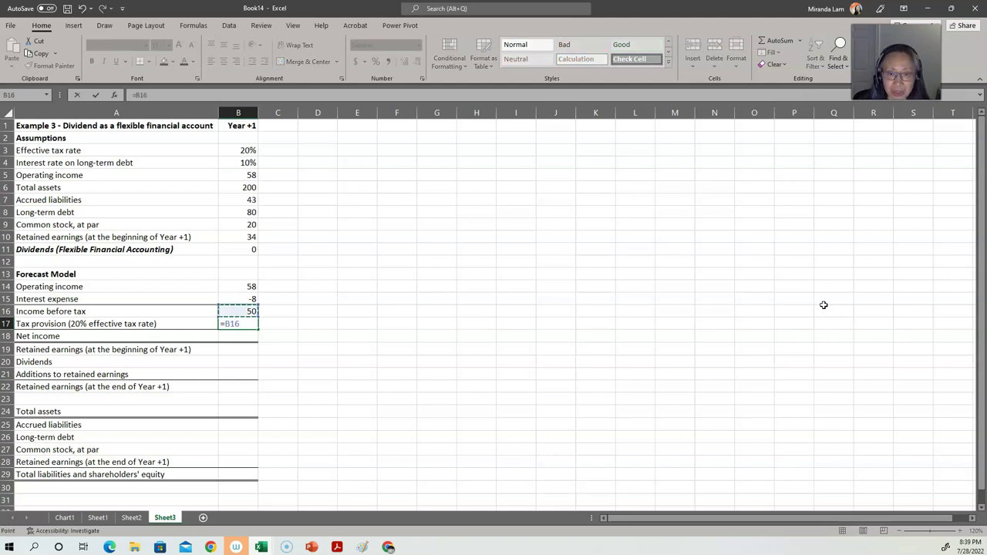
type("*")
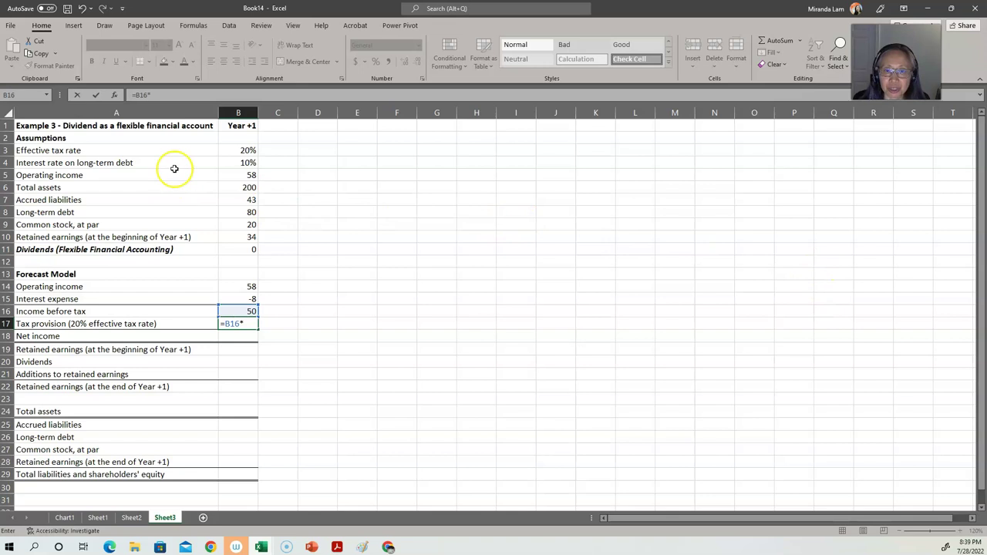
left_click(229, 148)
key("Return")
Step: Make the Tax provision formula in B17 negative so it reads =-B16*B3
key("Up")
key("F2")
key("Home")
key("Right")
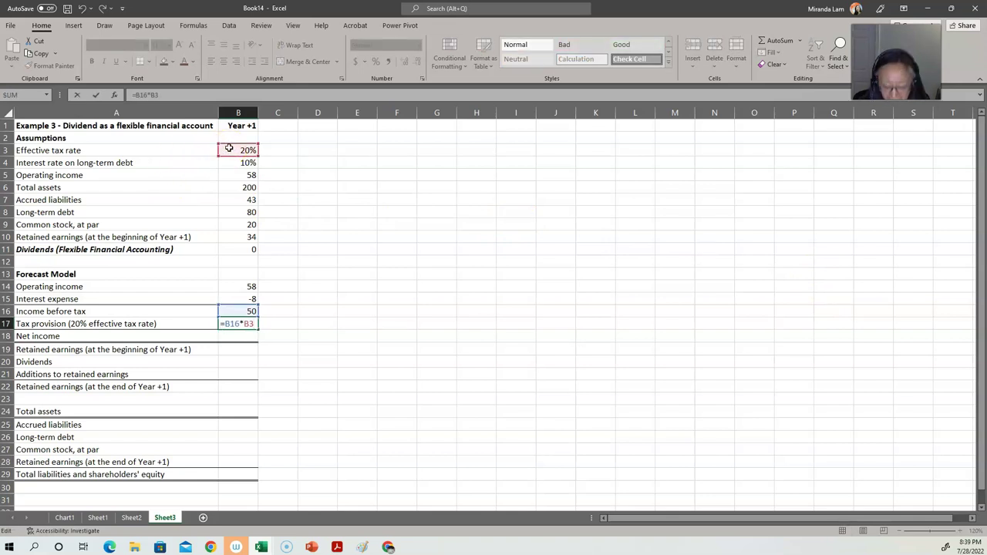
type("-")
key("Return")
key("Up")
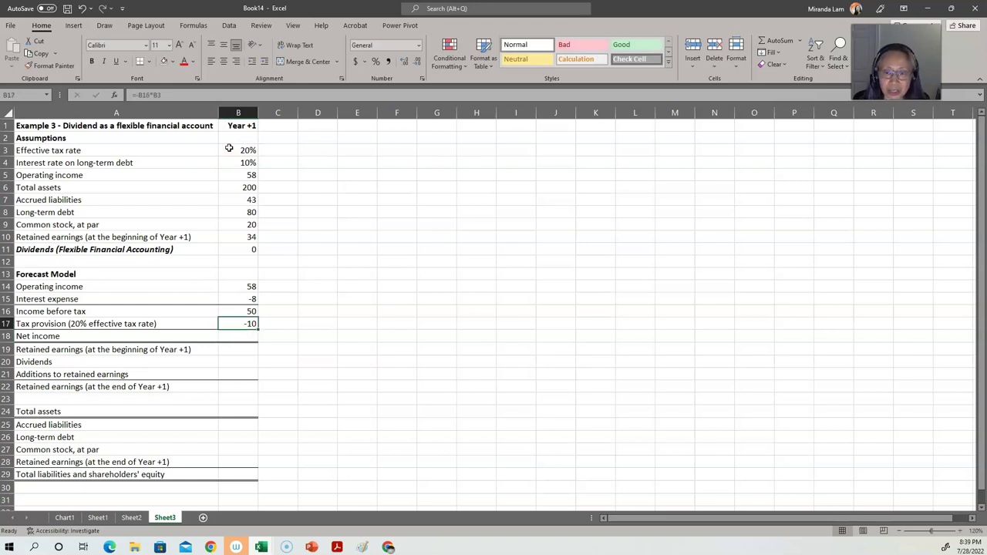
Step: Calculate Net income in B18 by adding income before tax and the tax provision with =B16+B17
key("Down")
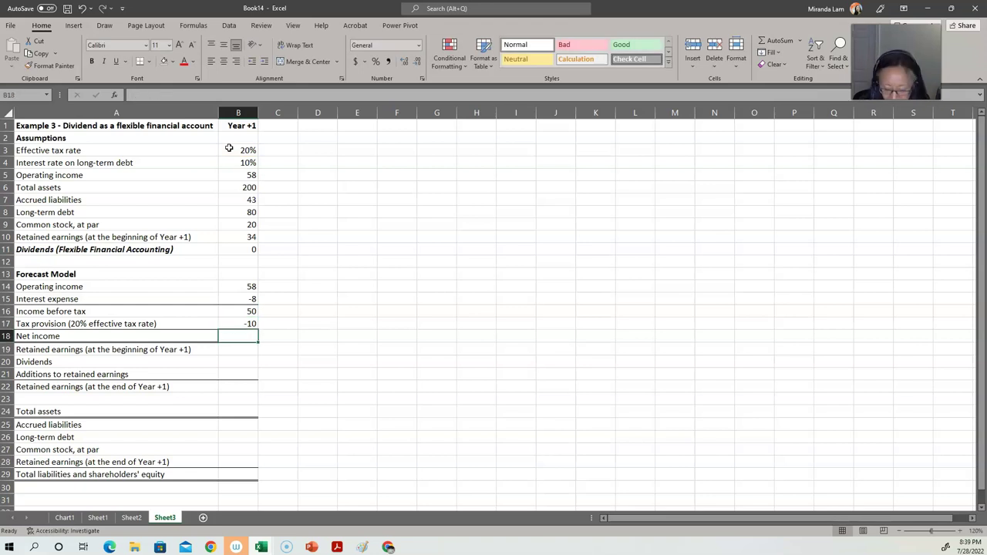
type("=")
key("Up")
key("Up")
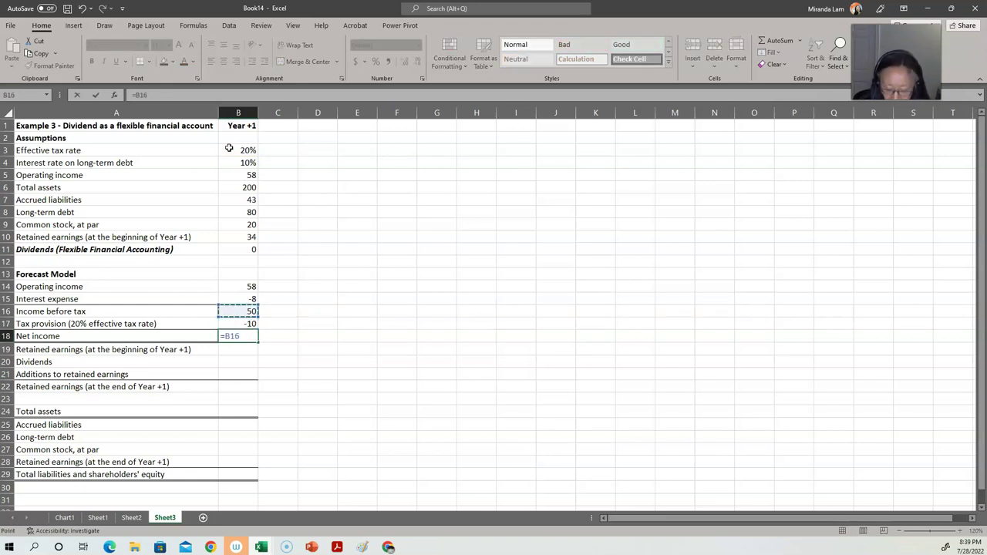
type("+")
key("Up")
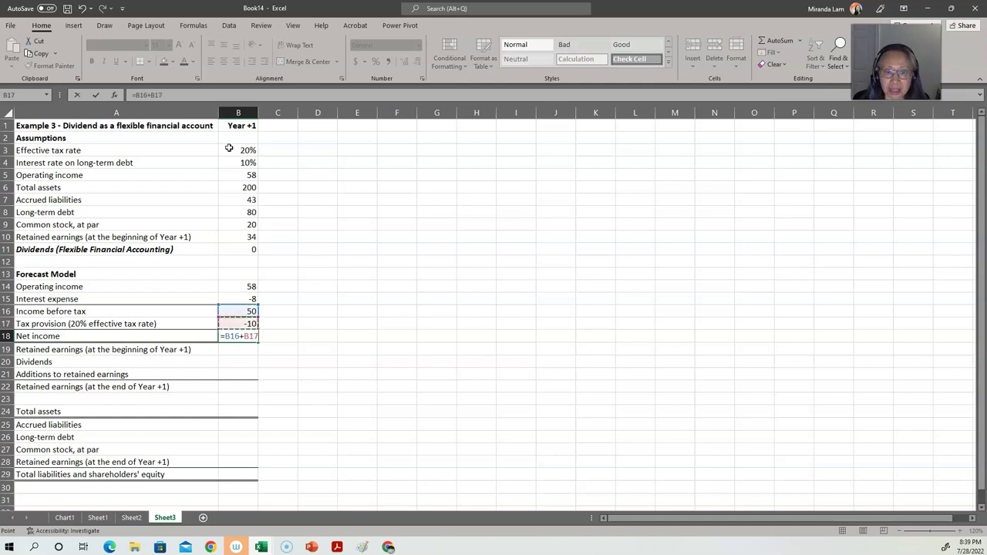
key("Return")
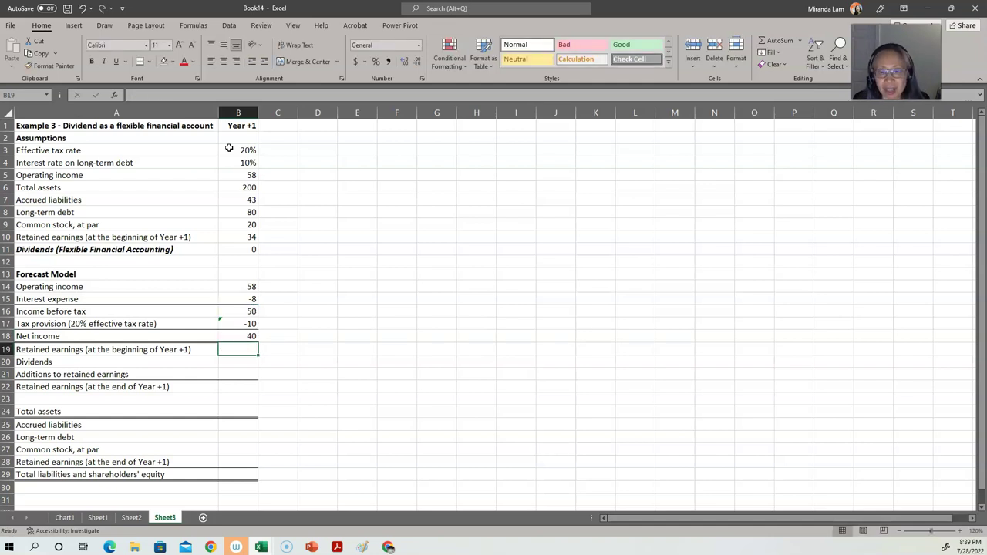
Step: Link the forecast's beginning-of-year Retained earnings in B19 to the assumption with =B10
left_click(246, 300)
left_click(246, 311)
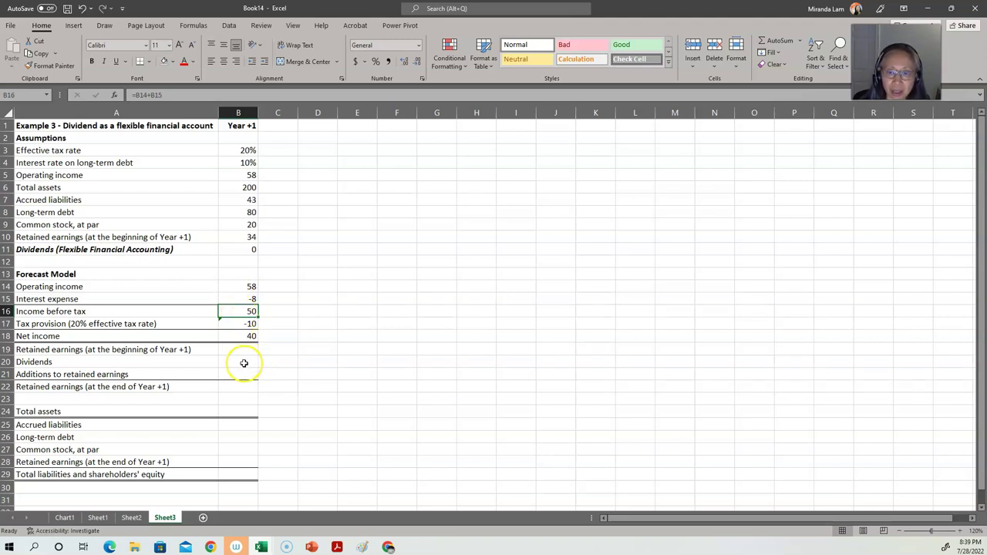
left_click(243, 350)
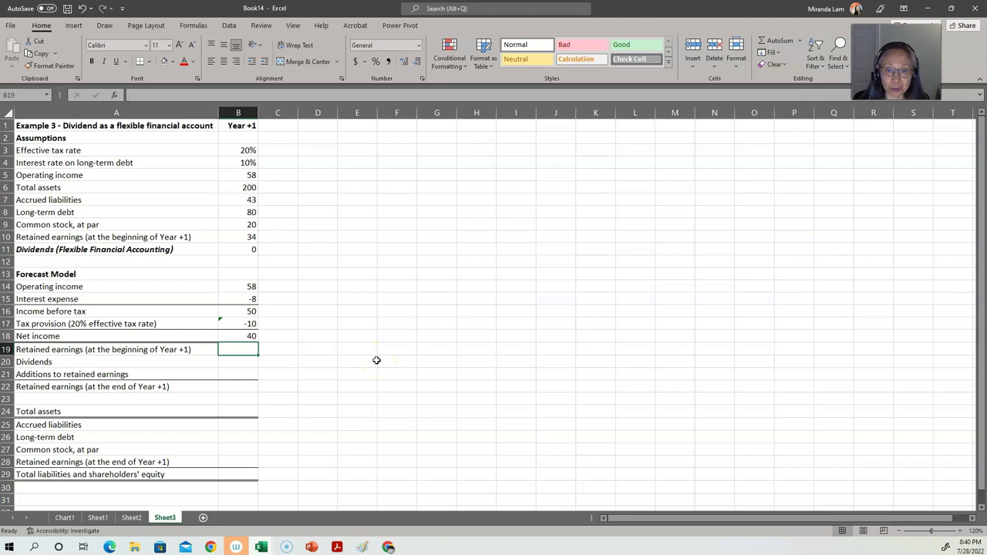
type("=")
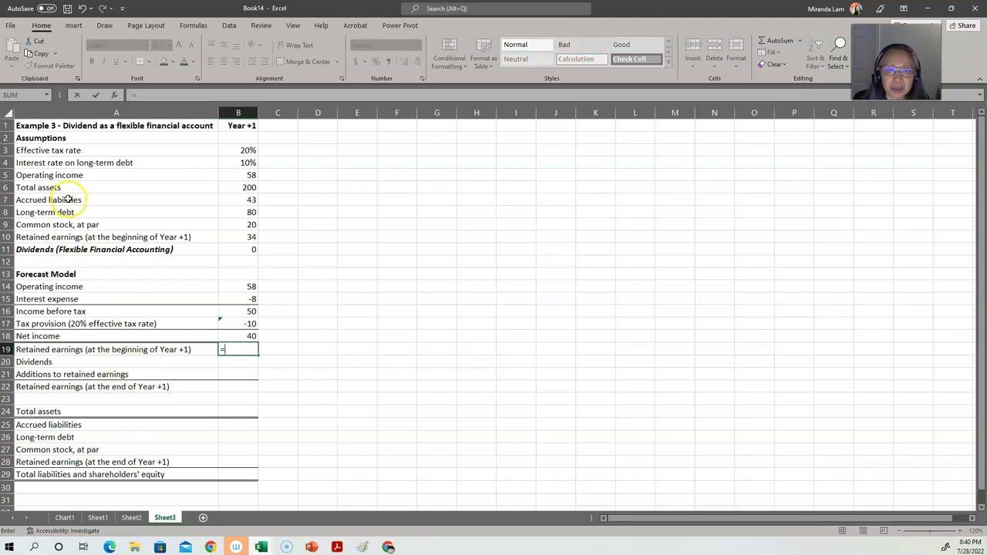
left_click(249, 237)
key("Return")
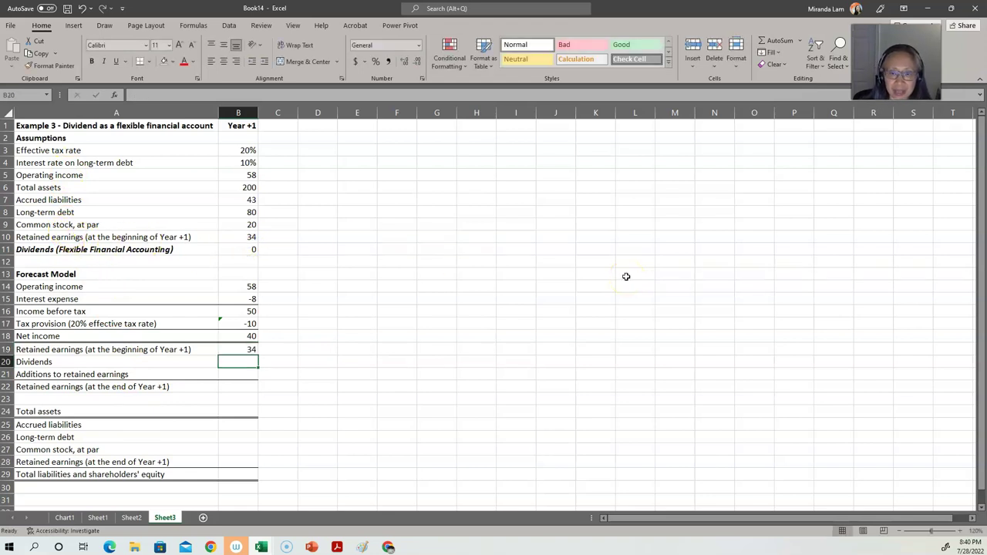
Step: Link the forecast's Dividends in B20 to the flexible dividend assumption with =B11
type("=")
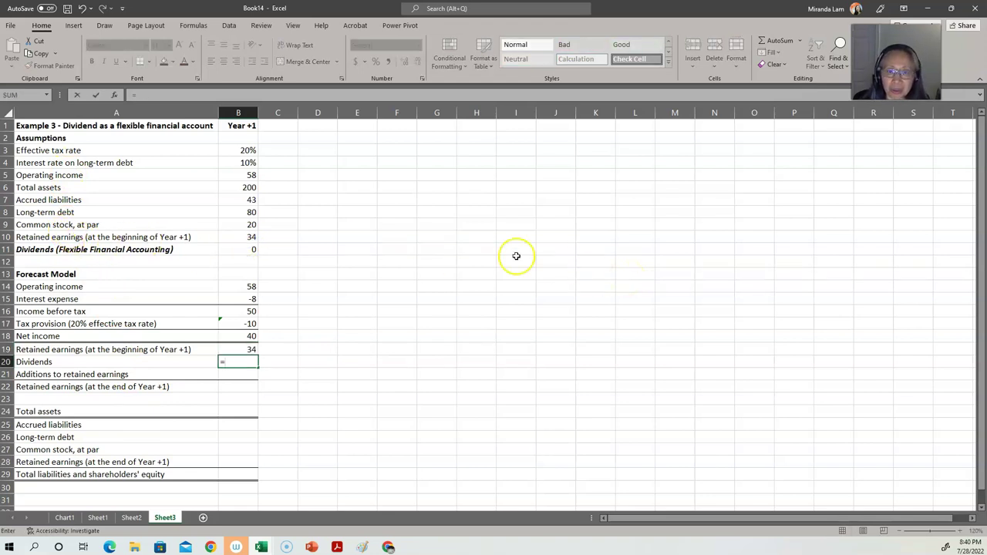
left_click(251, 249)
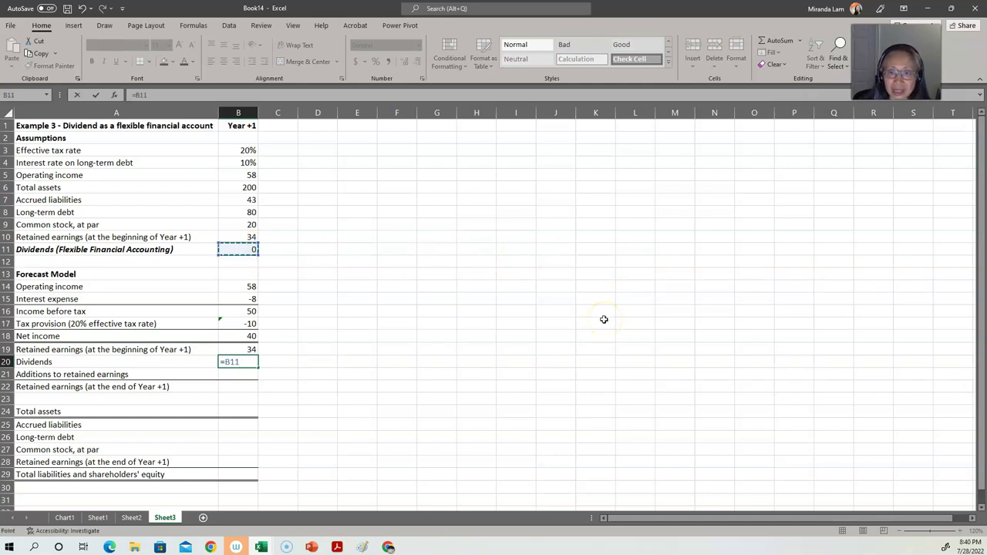
key("Return")
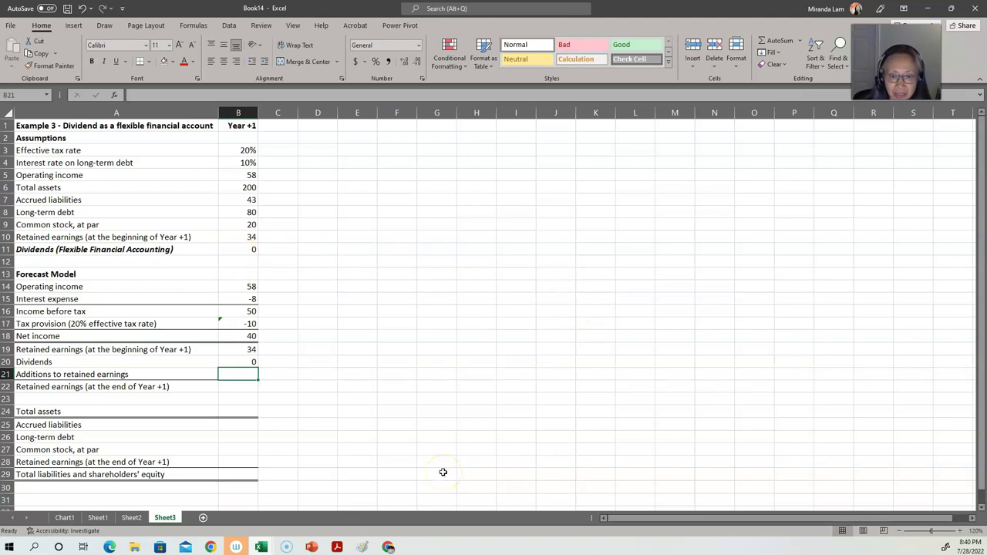
type("=")
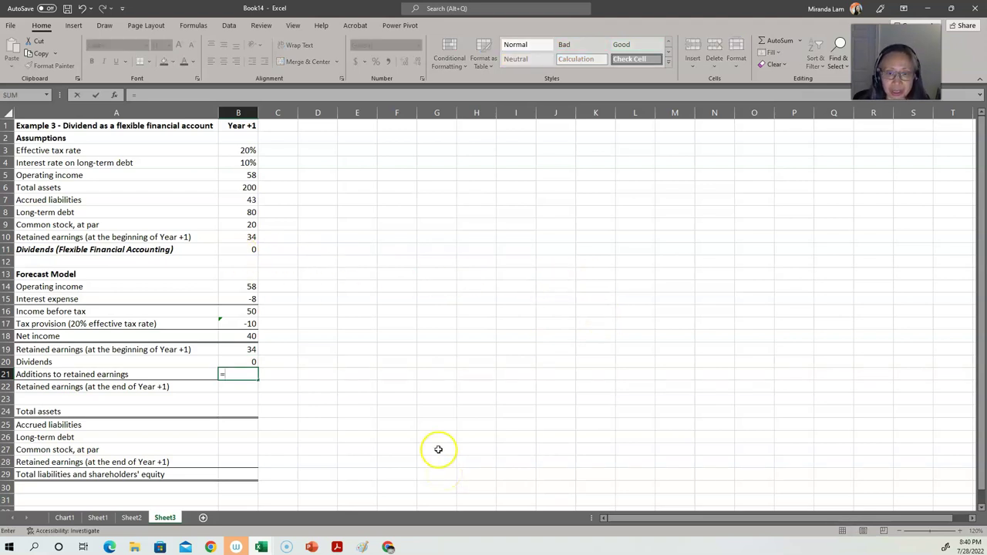
left_click(247, 337)
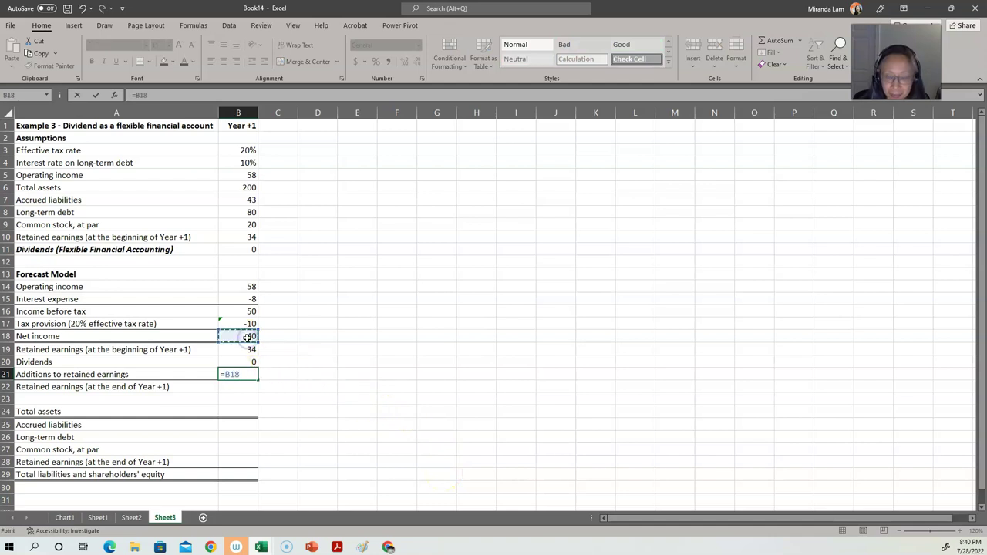
type("=")
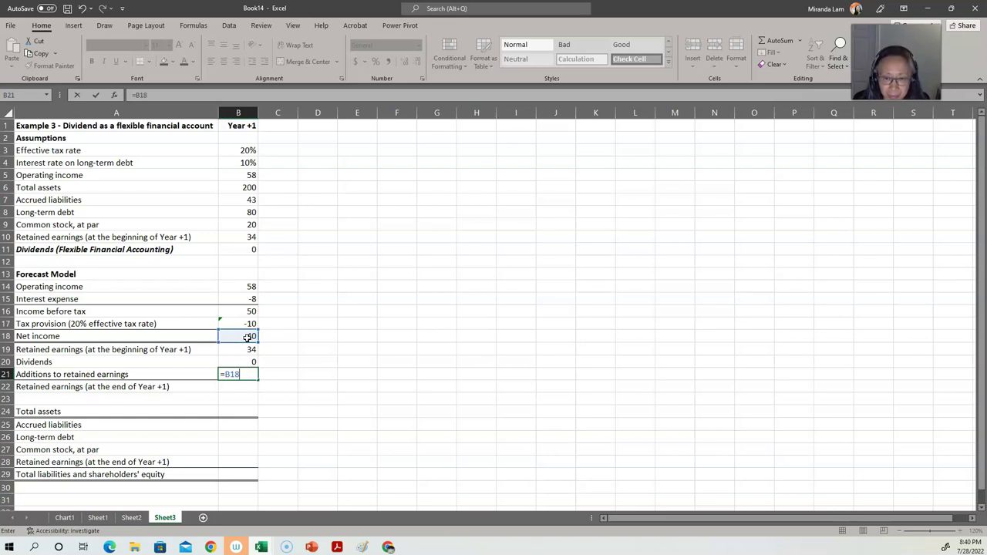
key("Escape")
Step: Make the forecast's Dividends formula in B20 negative so it reads =-B11
key("Up")
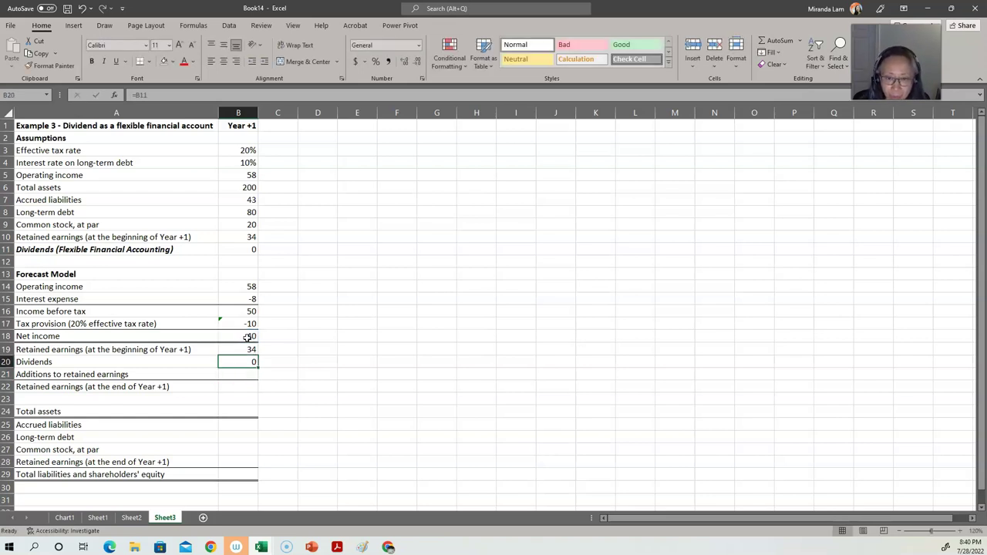
type("=B11")
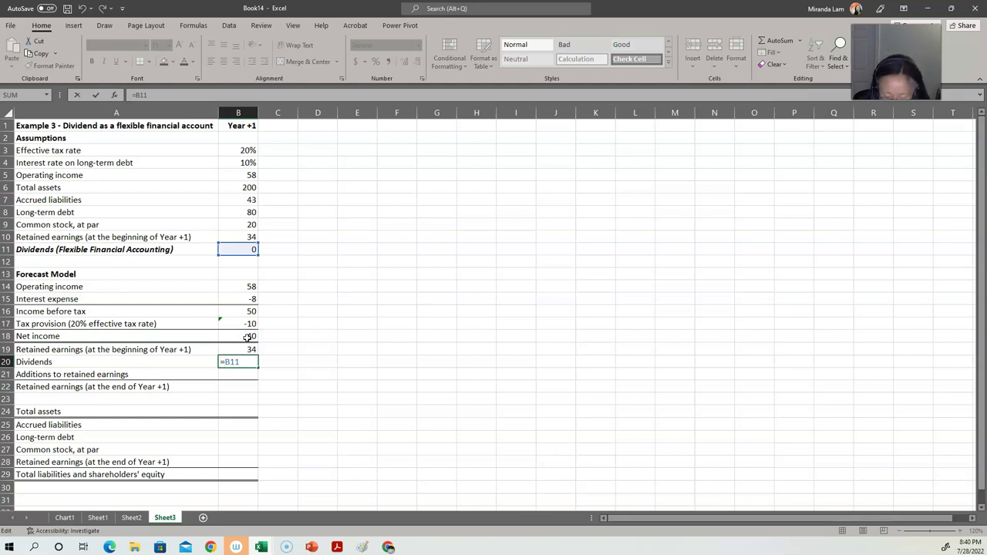
key("Return")
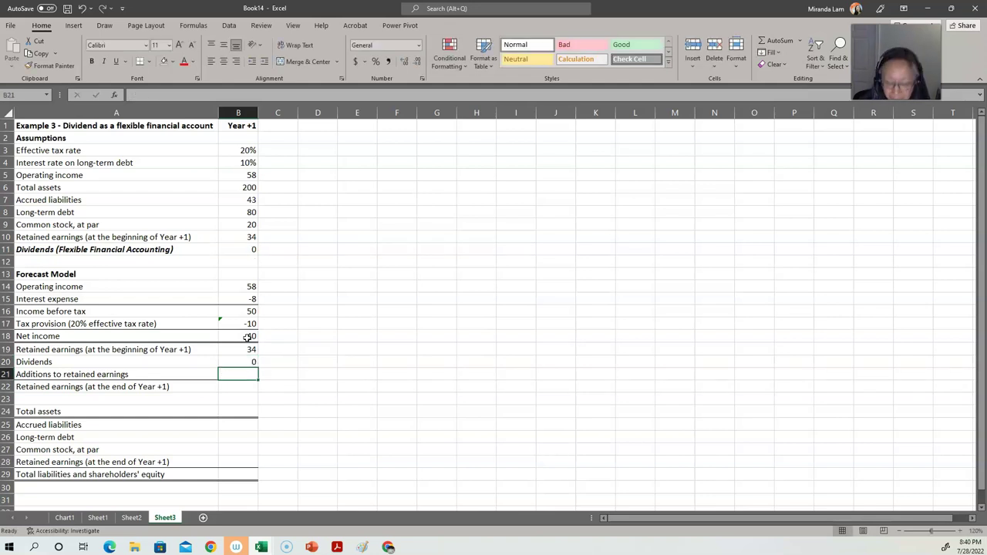
Step: Calculate Additions to retained earnings in B21 by adding net income and the negative dividends with =B18+B20
type("=")
left_click(247, 338)
type("-")
key("Up")
key("Return")
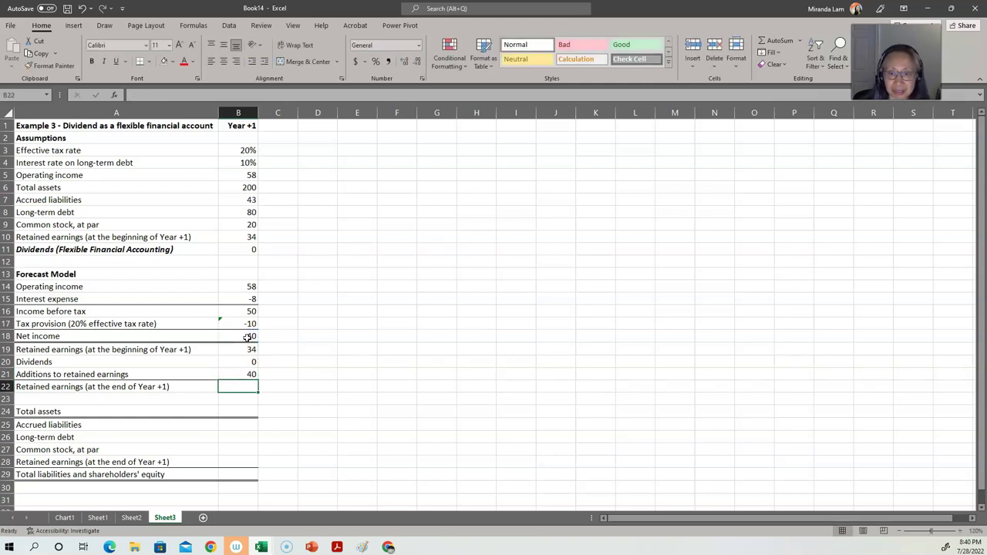
Step: Calculate end-of-year Retained earnings in B22 by adding beginning retained earnings and the additions with =B19+B21
type("=")
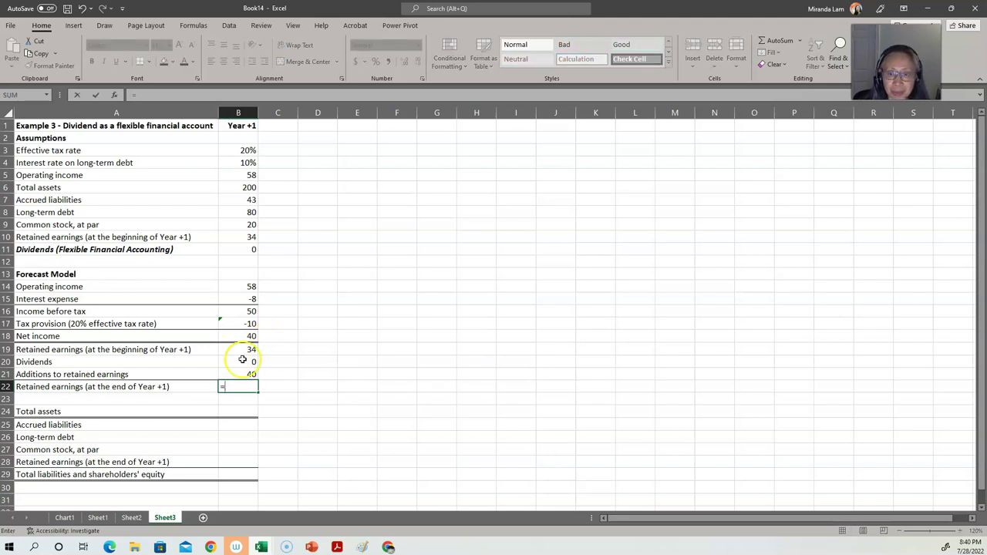
left_click(242, 352)
type("+")
left_click(226, 374)
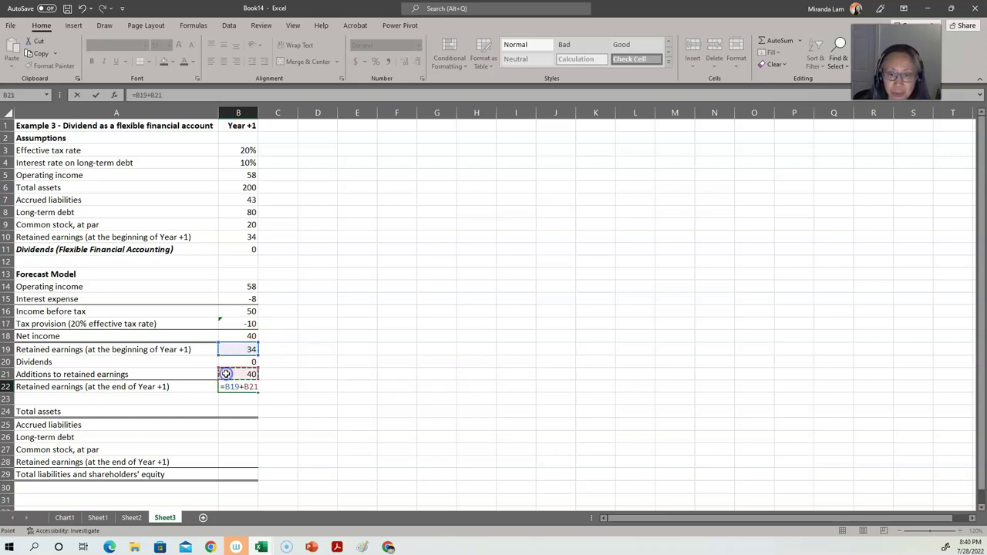
key("Return")
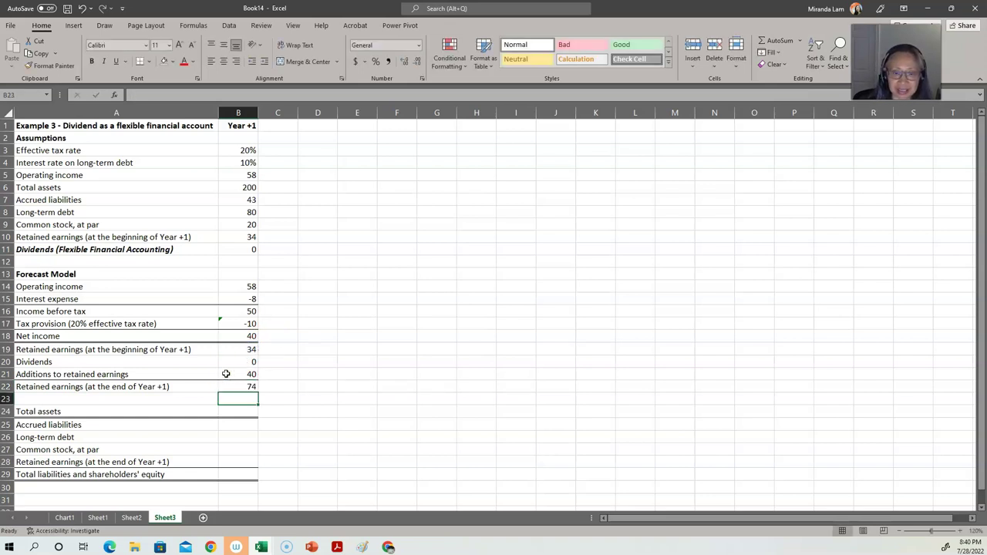
Step: Link the forecast's Total assets in B24 and Accrued liabilities in B25 to the assumptions with =B6 and =B7
key("Down")
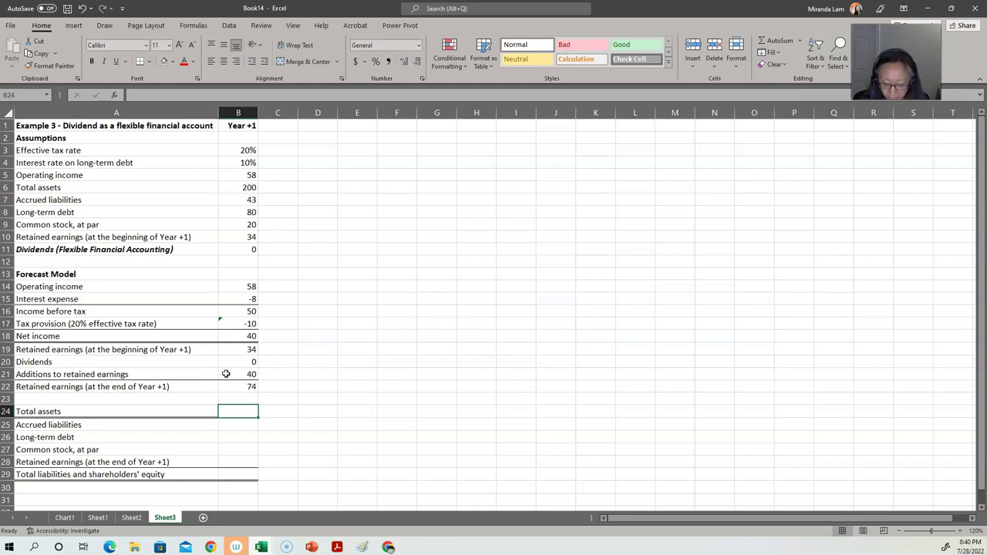
type("=")
left_click(241, 189)
key("Return")
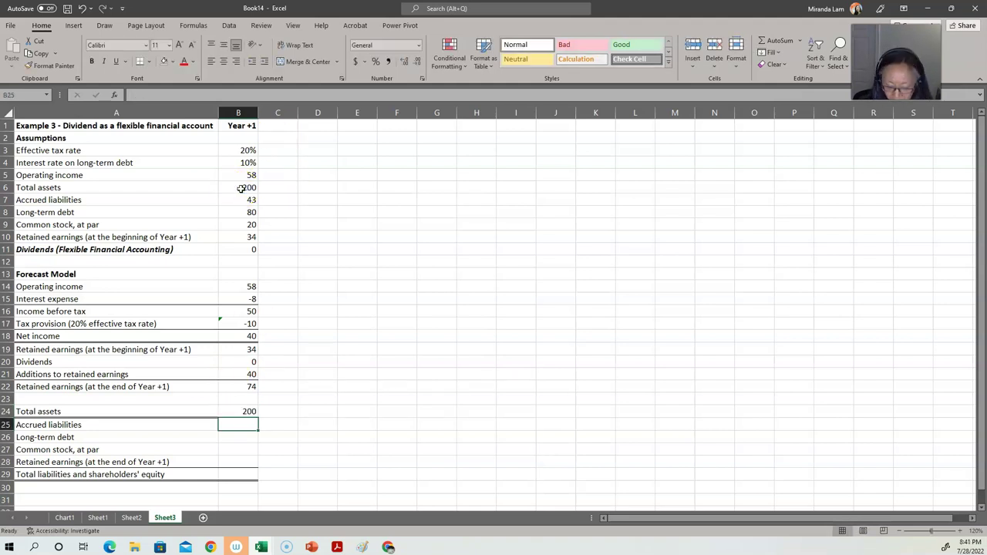
type("=")
left_click(239, 201)
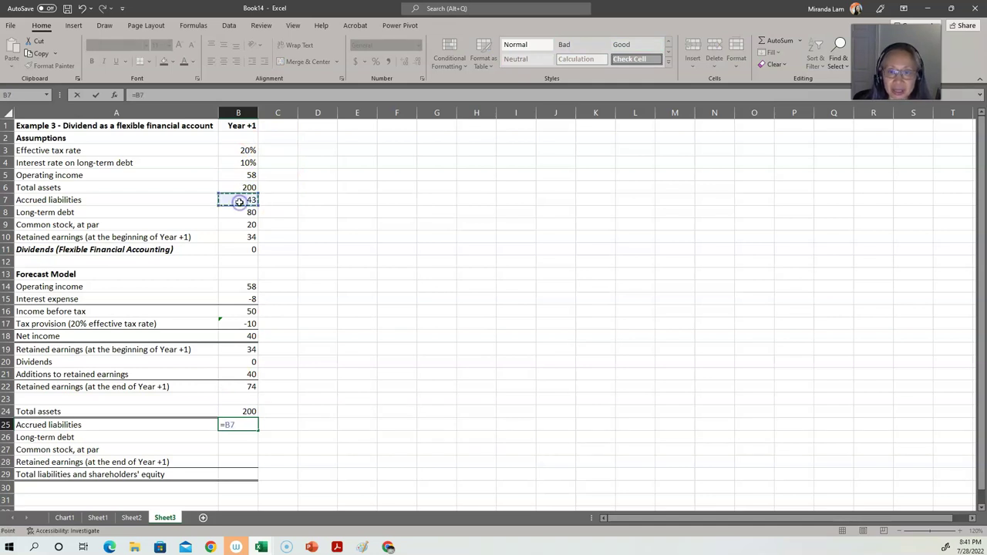
key("Return")
Step: Link the forecast's Long-term debt in B26 and Common stock in B27 to the assumptions with =B8 and =B9
type("=")
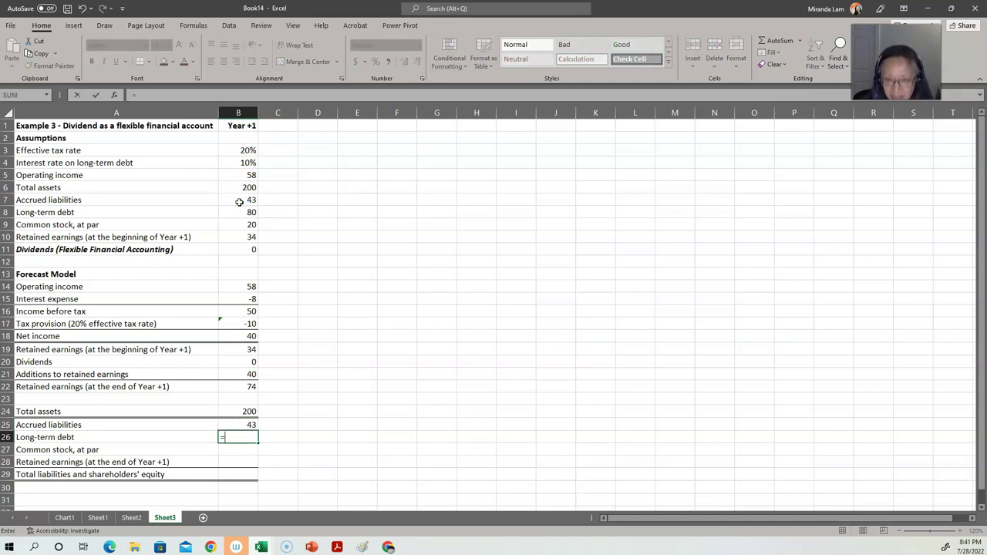
left_click(229, 213)
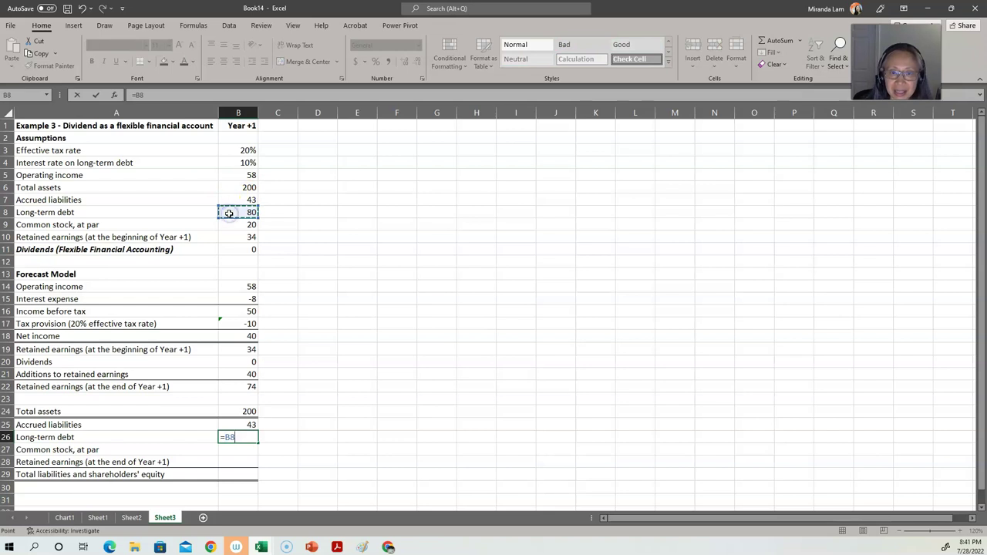
key("Return")
type("=")
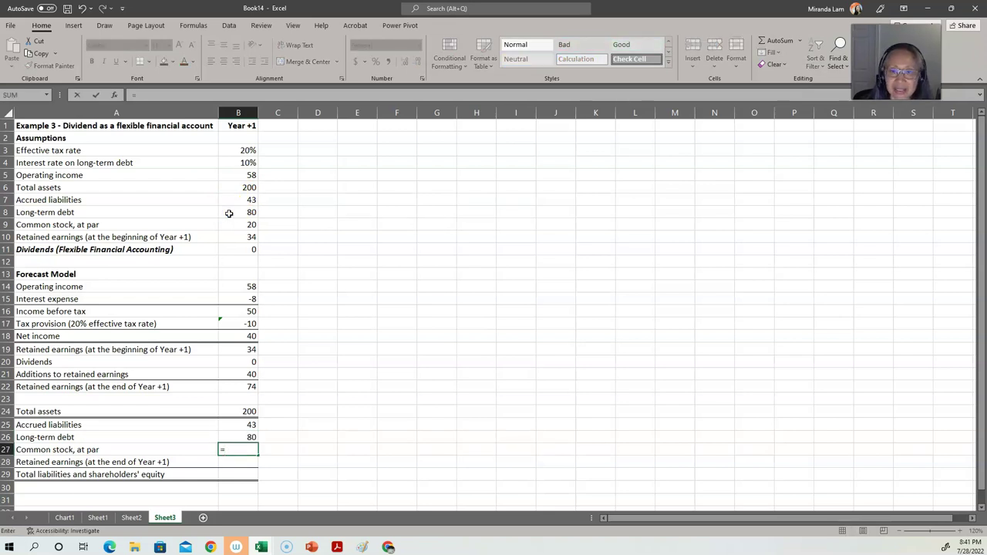
left_click(236, 230)
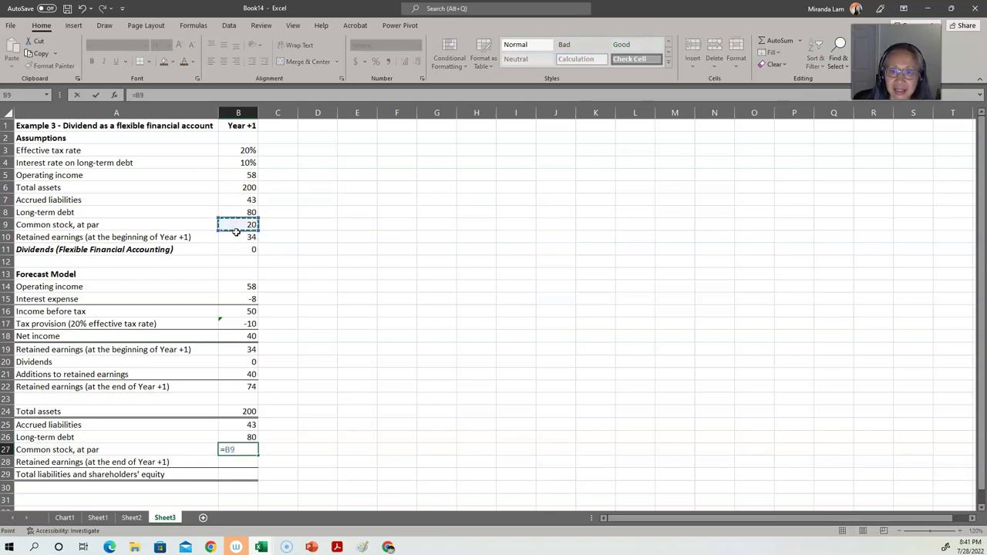
key("Return")
Step: Link the balance sheet's end-of-year Retained earnings in B28 to the computed amount with =B22
type("=")
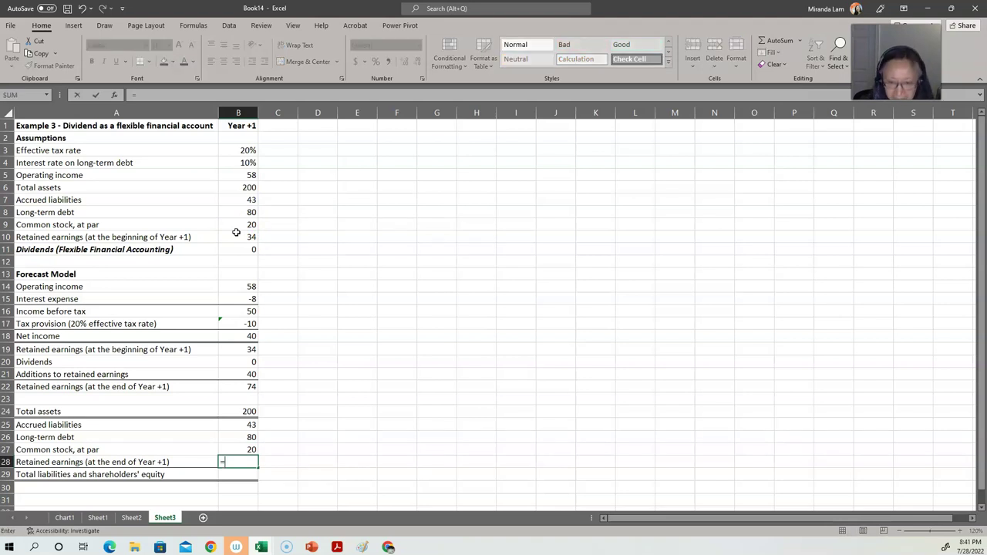
left_click(233, 385)
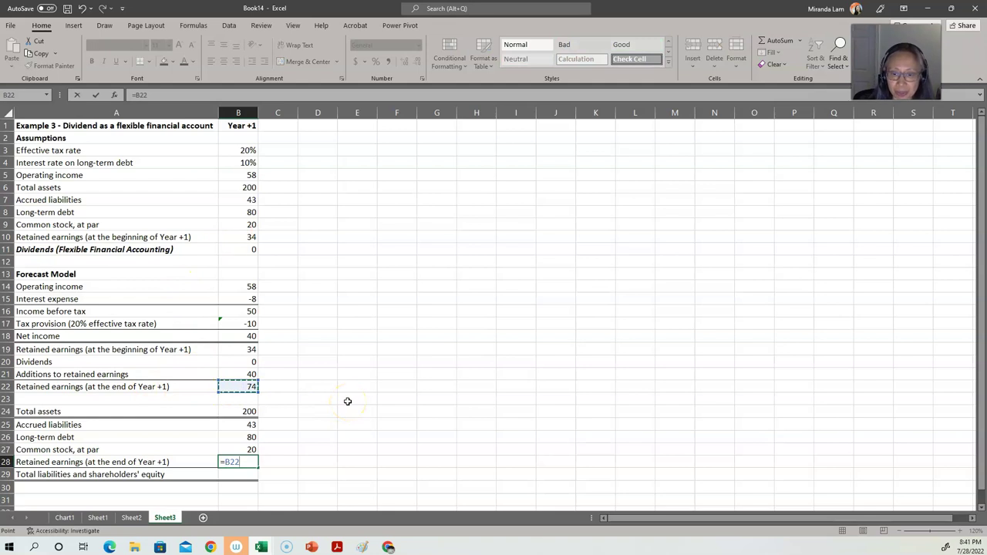
key("Return")
Step: Total the liabilities and shareholders' equity in B29 with =SUM(B25:B28)
type("=")
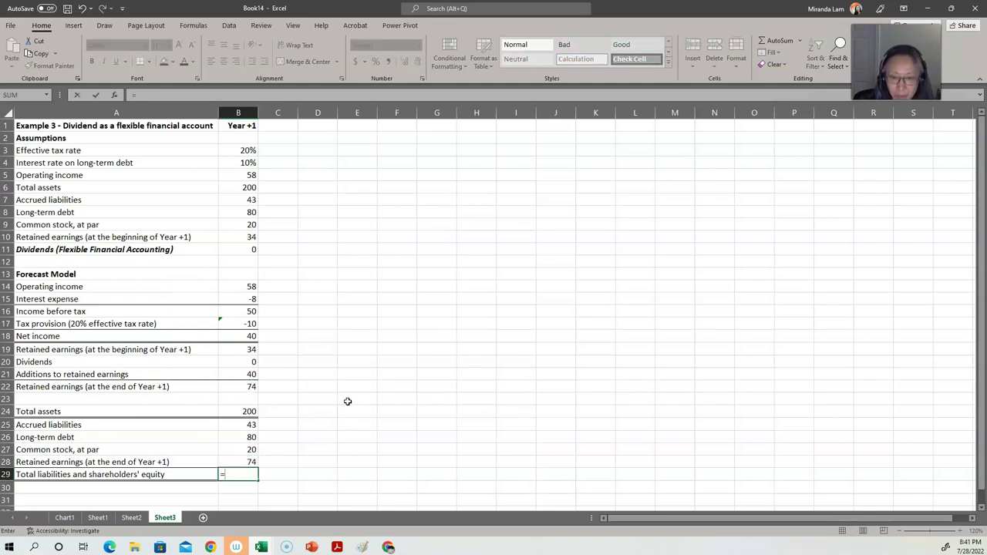
type("sum(")
key("Up")
key("shift+Up")
key("shift+Up")
key("shift+Up")
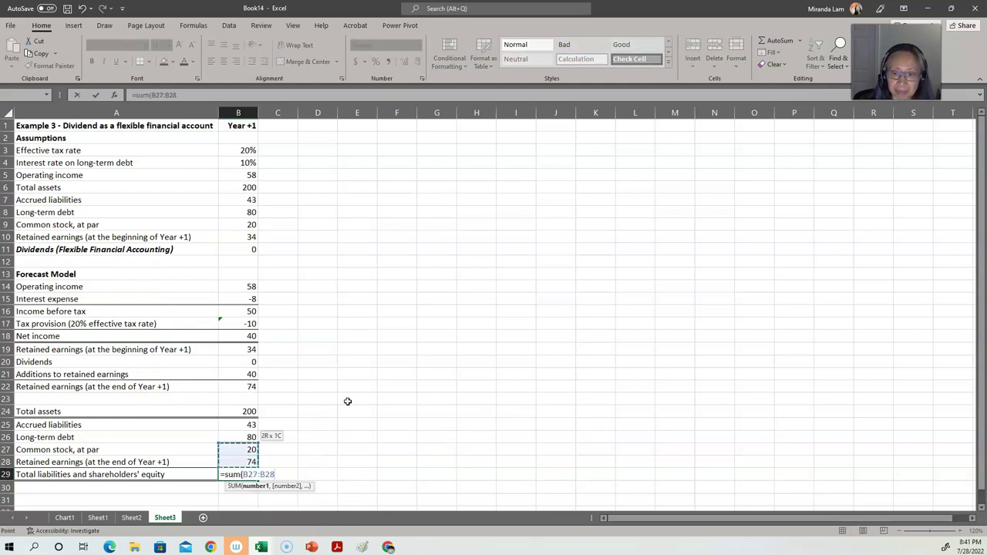
type(")")
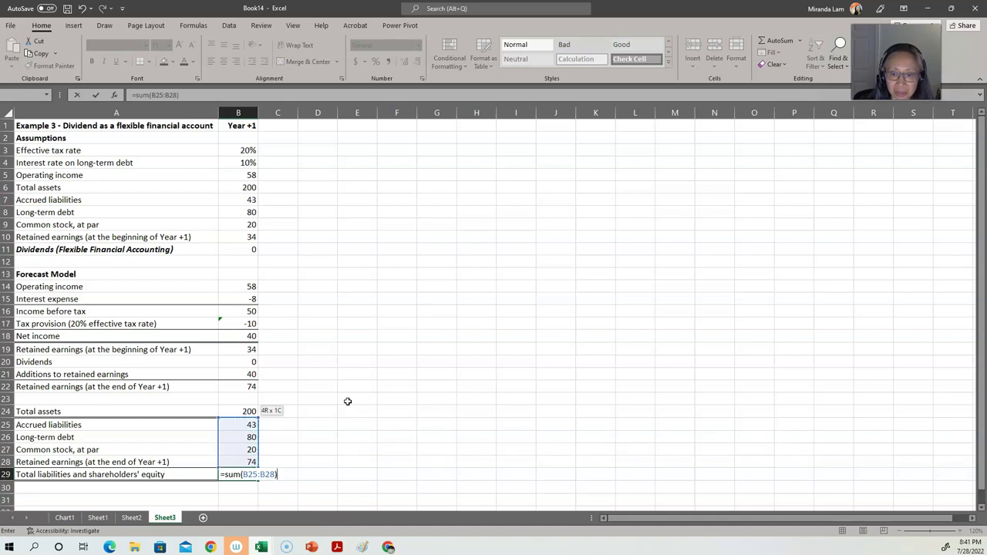
key("Return")
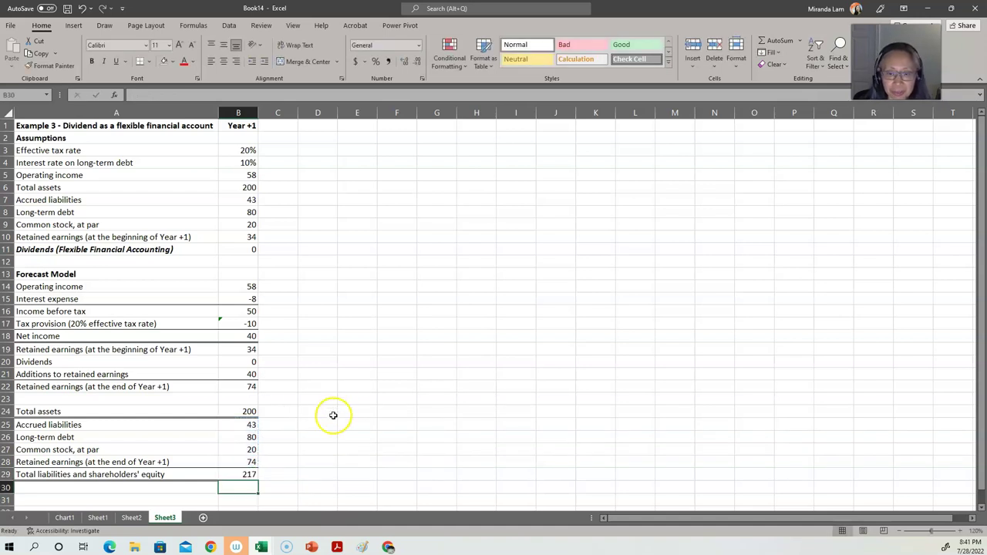
Step: Compare total liabilities and equity with total assets, and set the flexible Dividends assumption in B11 to 17
left_click(240, 475)
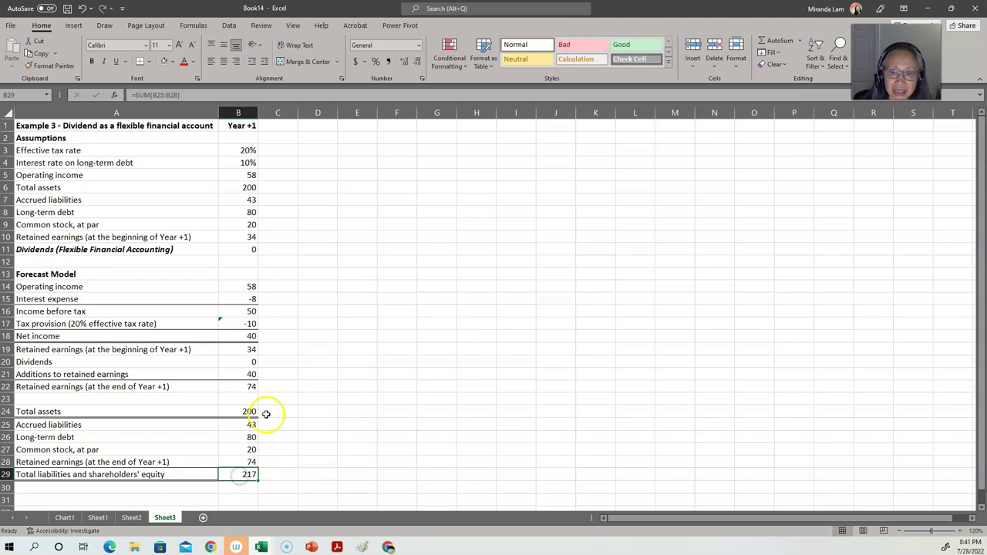
left_click(243, 411)
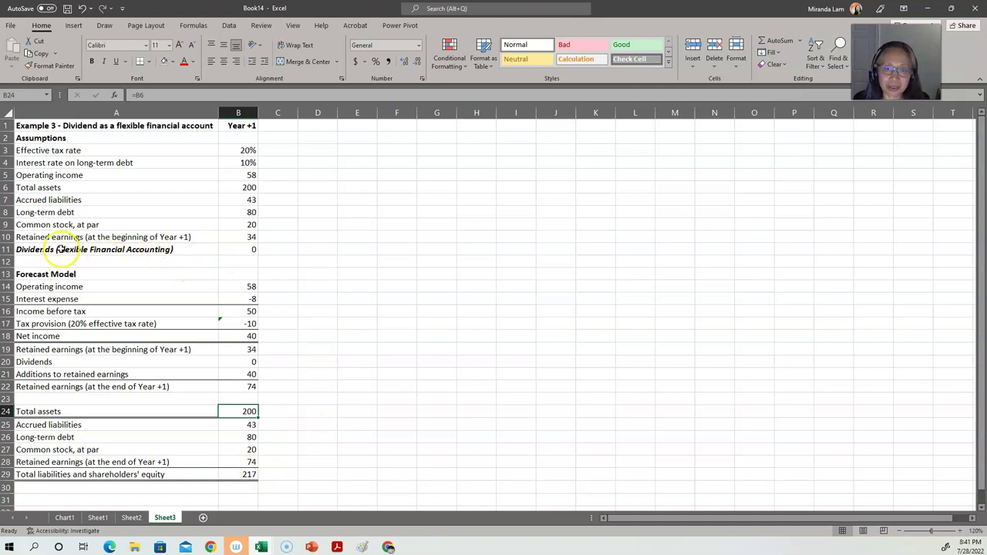
left_click(252, 250)
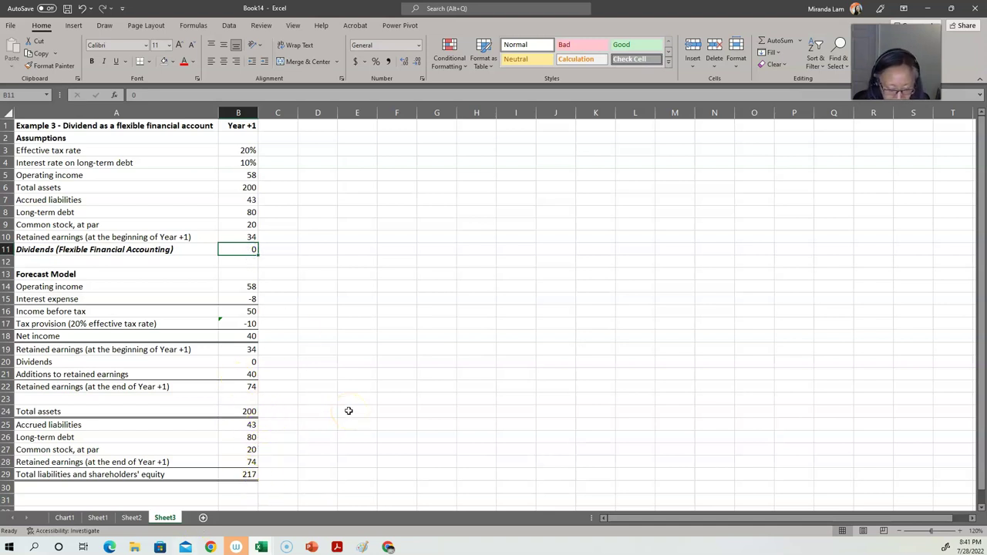
type("17")
key("Return")
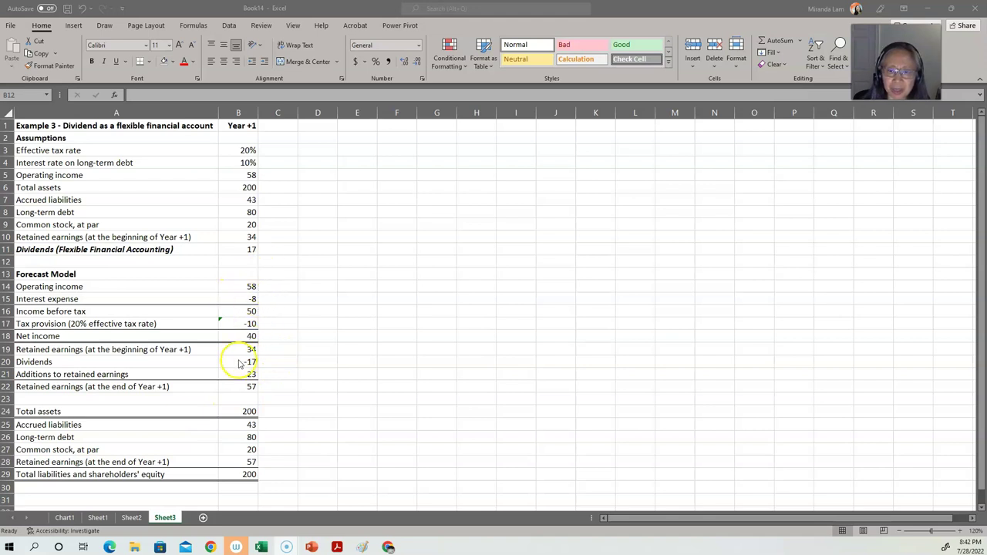
Step: Start an alternative forecast column by linking Operating income in C14 to the assumption with =B5
left_click(273, 287)
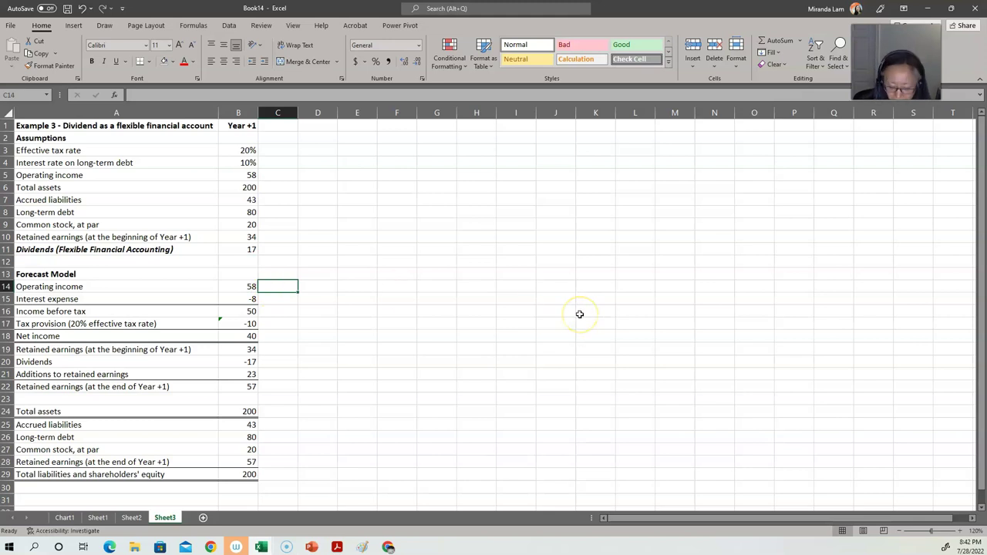
type("=")
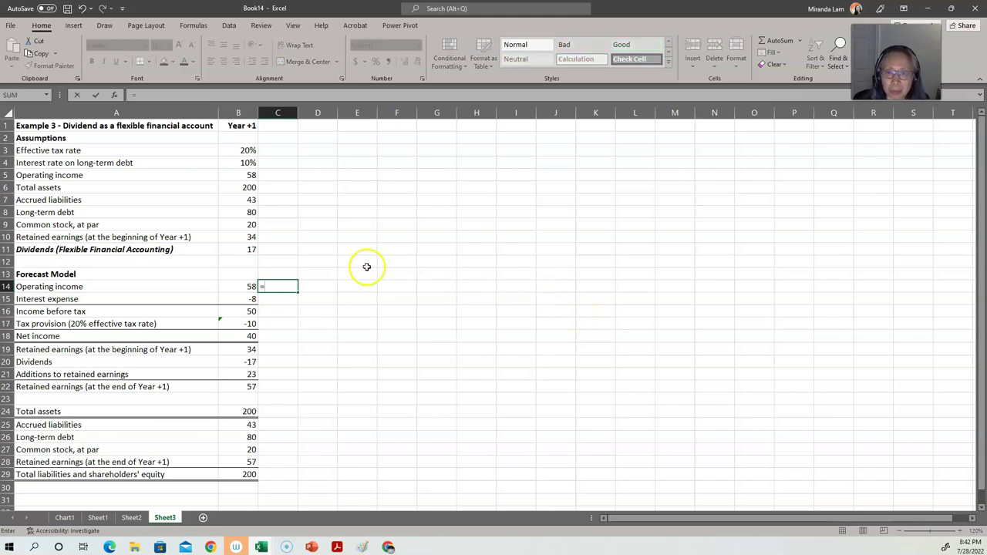
left_click(245, 171)
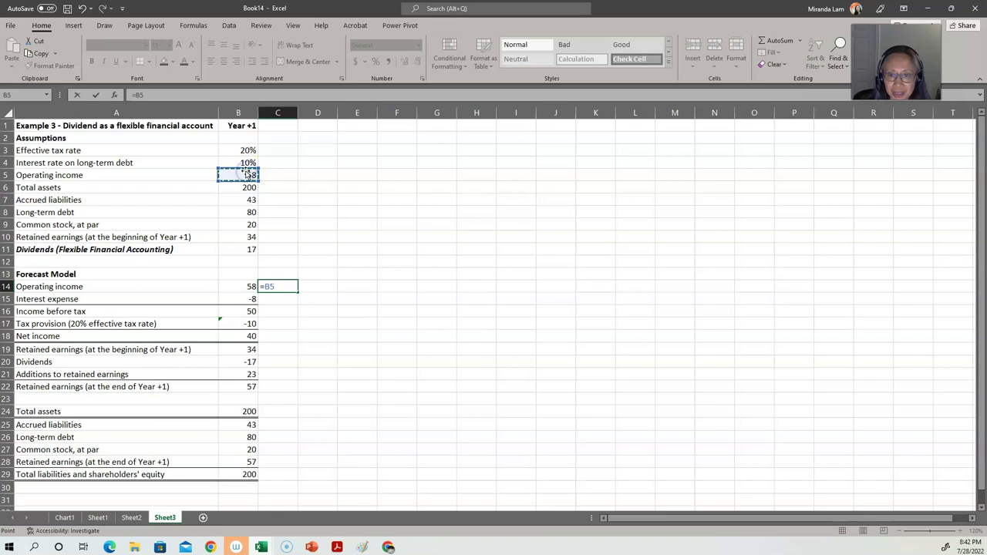
key("Return")
Step: Calculate Interest expense as a positive amount in C15 by multiplying long-term debt by its interest rate with =B8*B4
type("=")
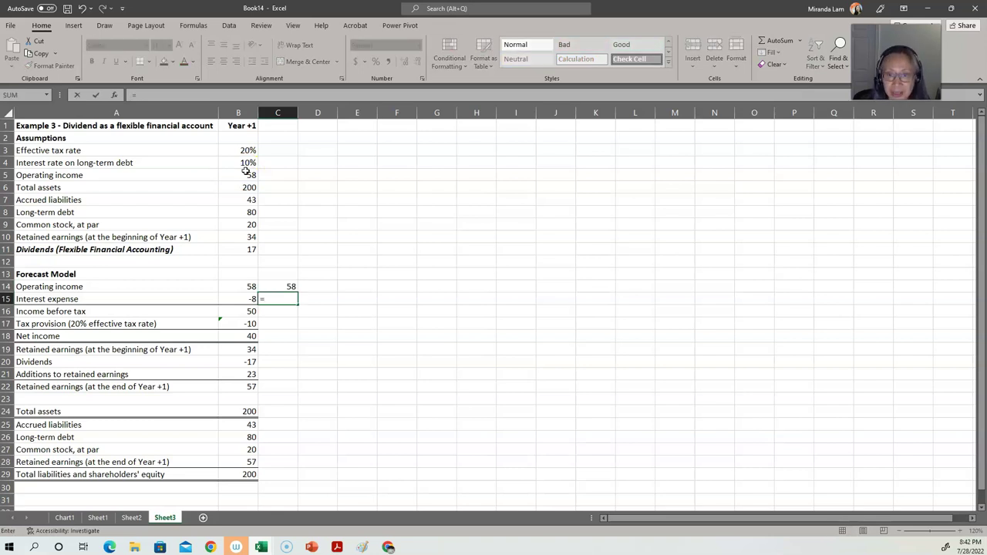
left_click(241, 213)
type("*")
left_click(242, 163)
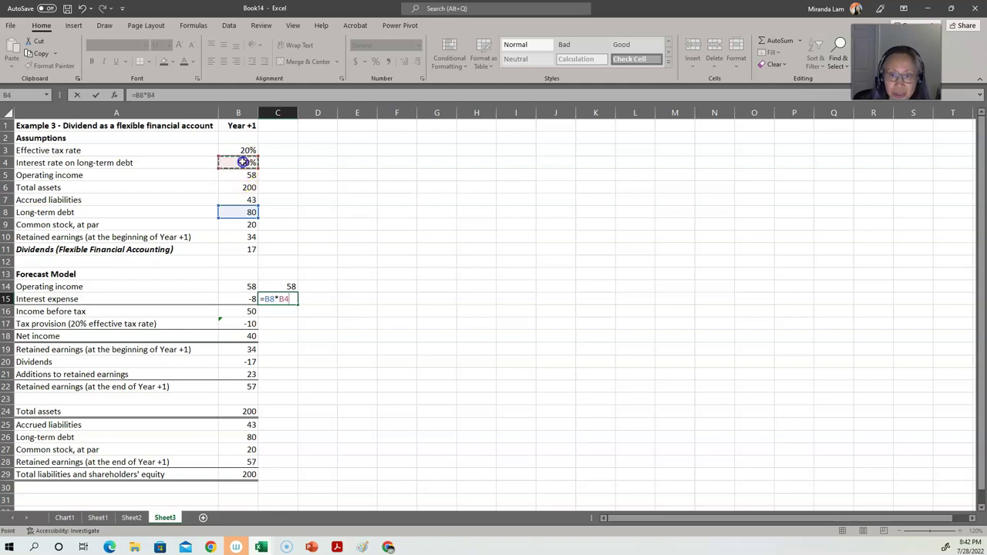
key("Return")
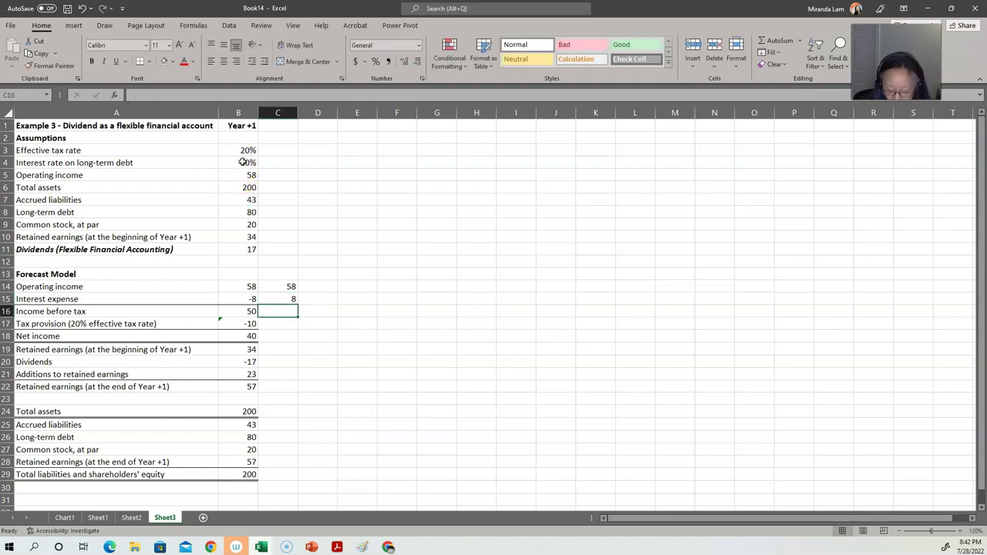
Step: Calculate Income before tax in C16 by subtracting interest expense from operating income with =C14-C15, and compare it with B16
type("=")
key("Up")
key("Up")
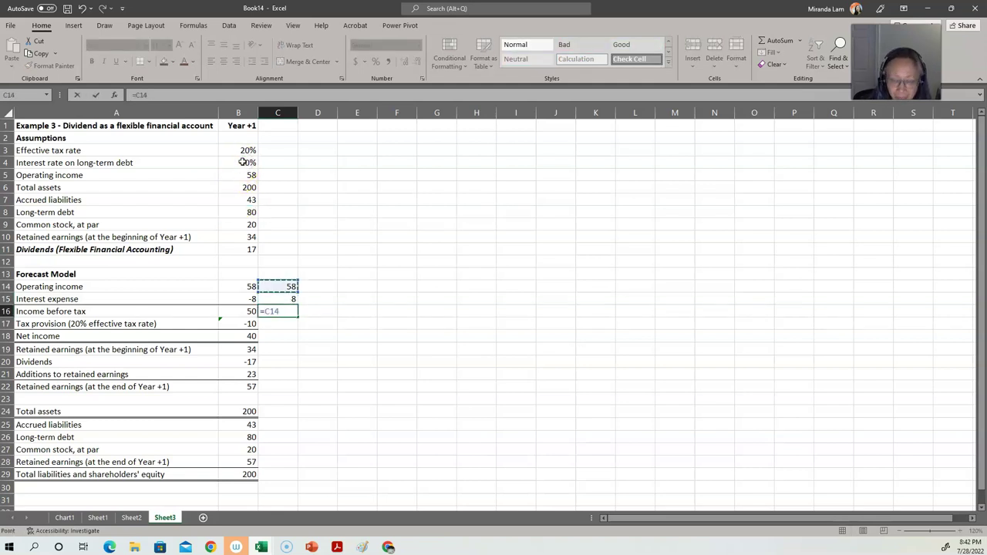
type("-")
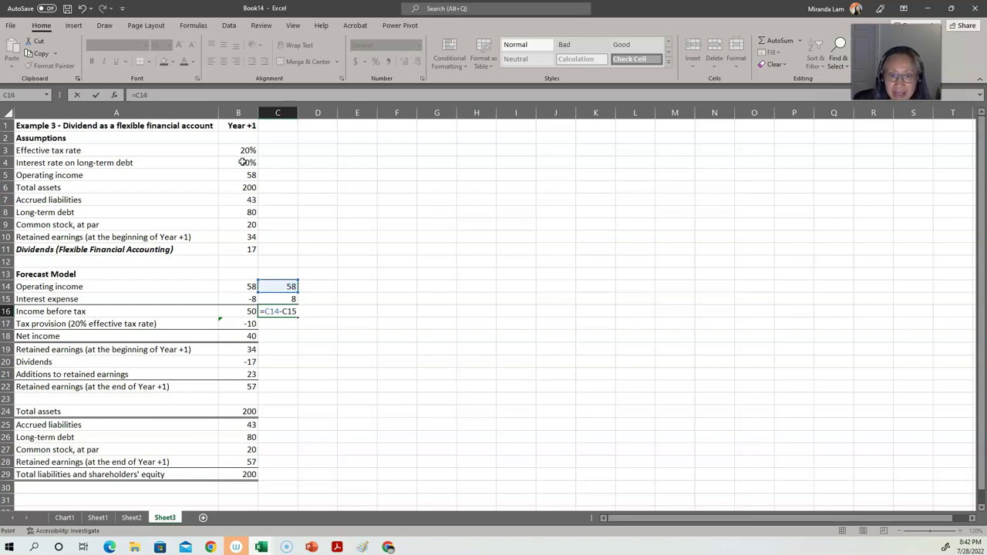
key("Return")
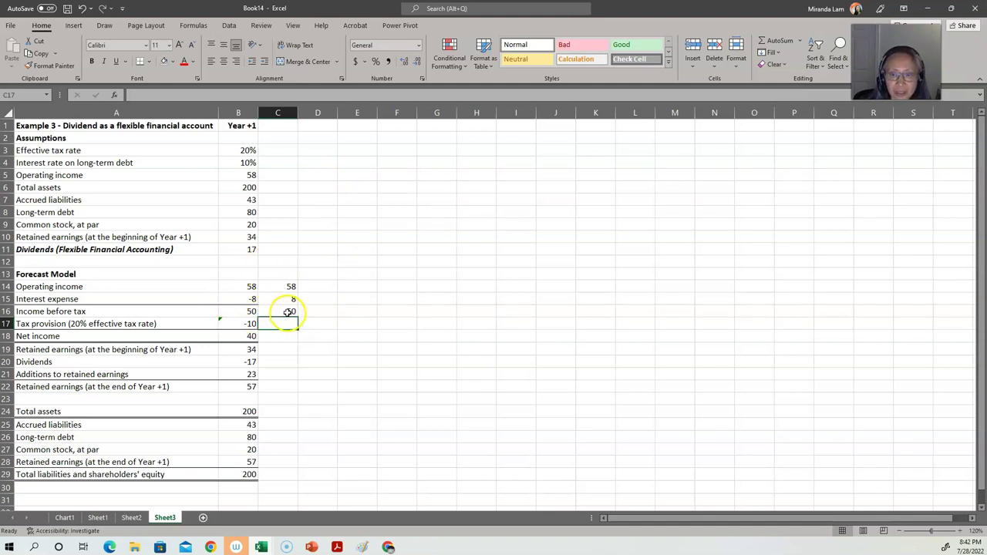
left_click(253, 312)
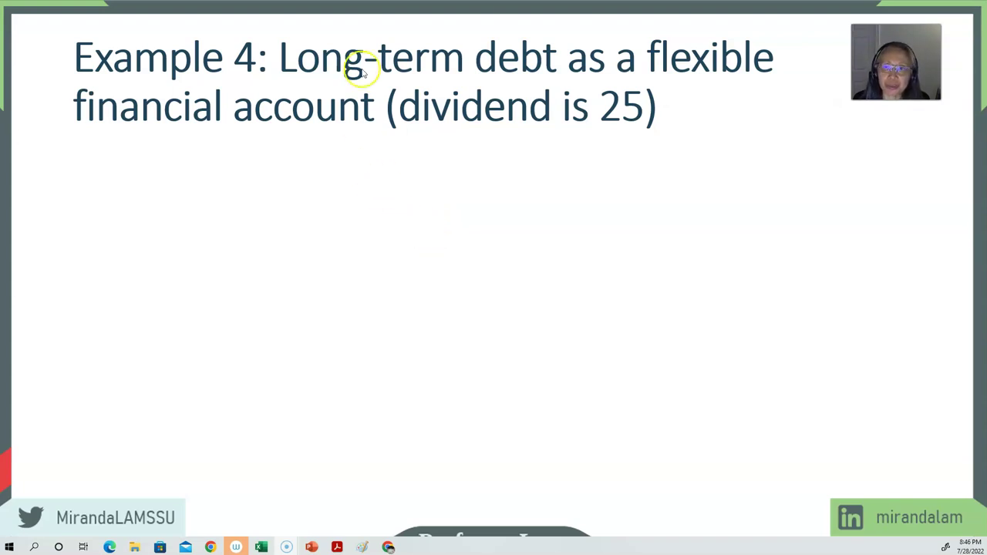
left_click(279, 303)
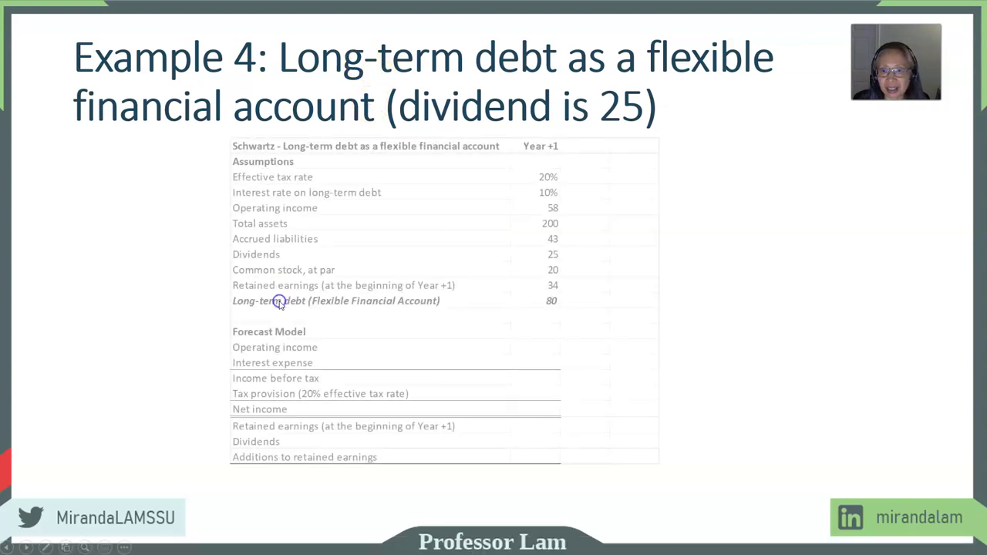
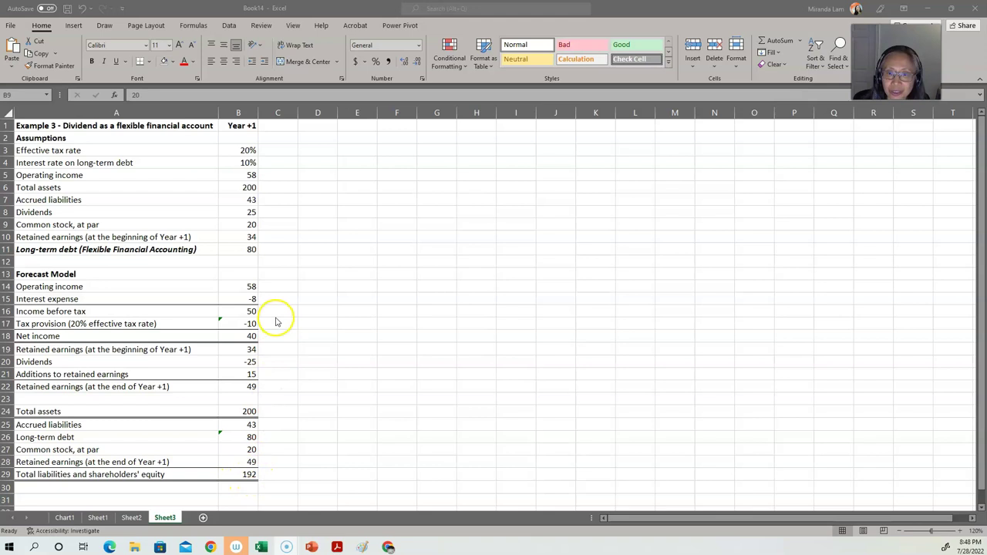
Step: Make the flexible Long-term debt value in B11 bold
left_click(249, 249)
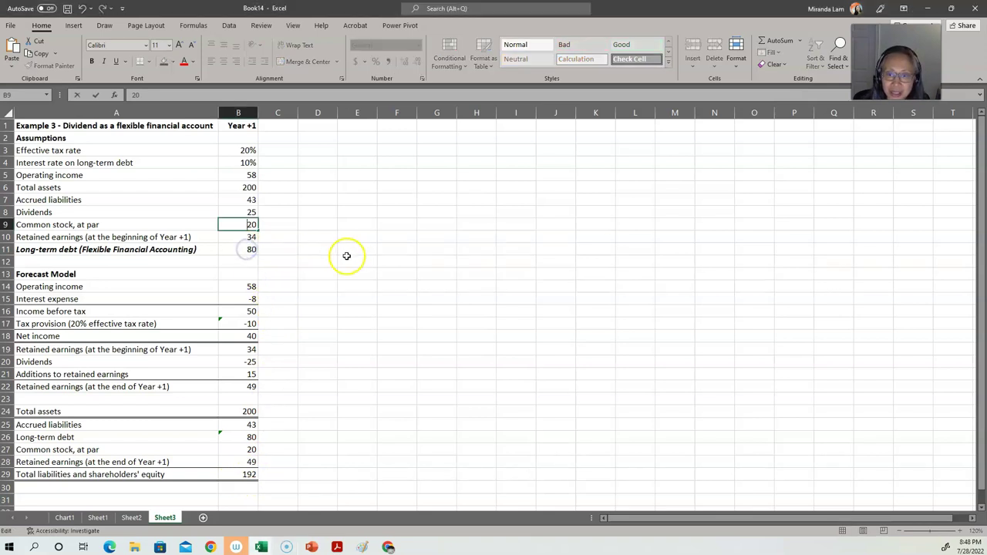
left_click(234, 248)
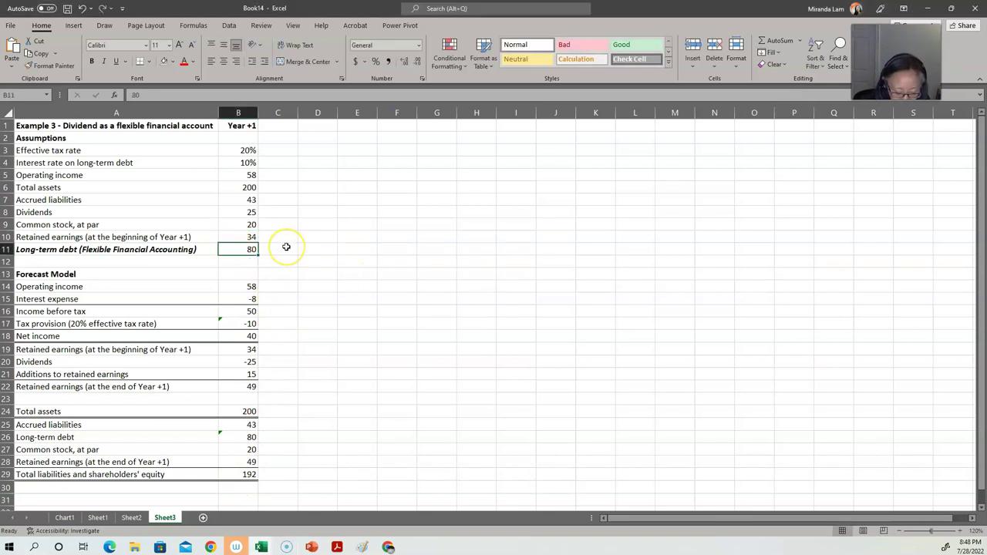
key("ctrl+b")
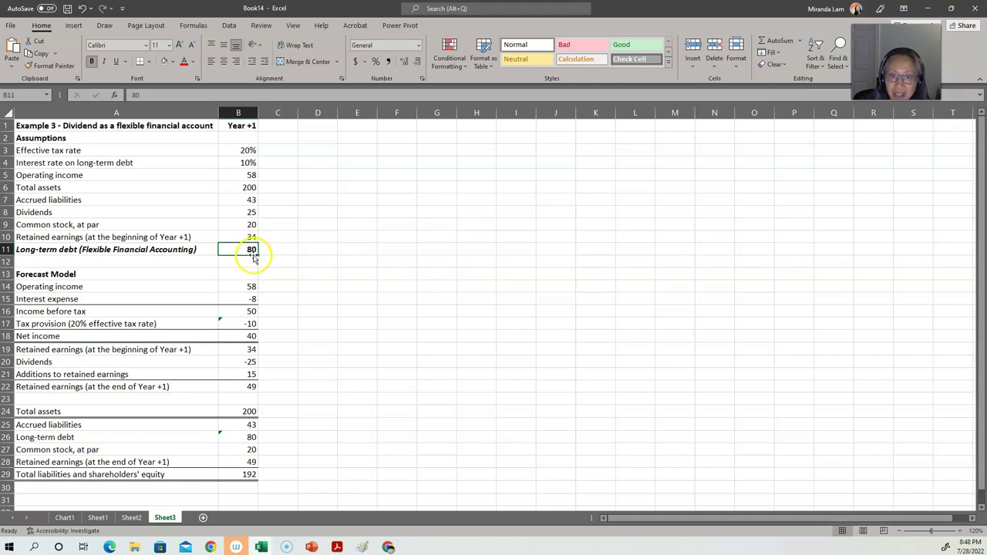
Step: Set the flexible Long-term debt assumption in B11 to 88 as a first trial value
left_click(250, 249)
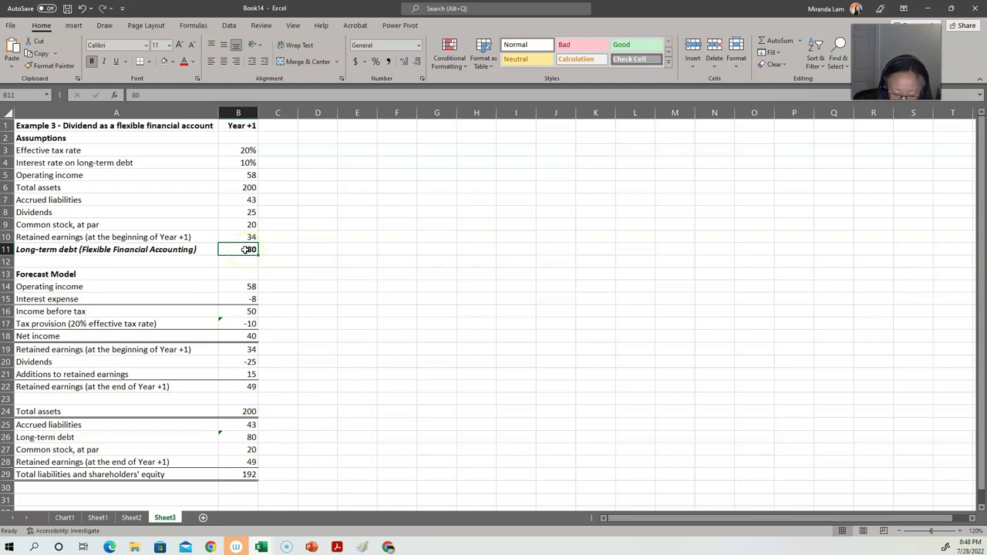
type("8")
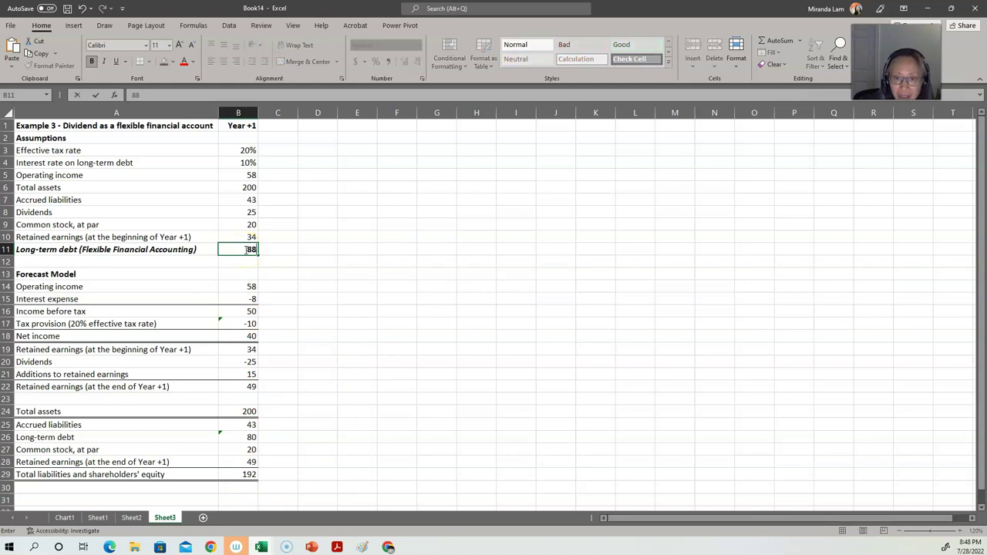
key("Return")
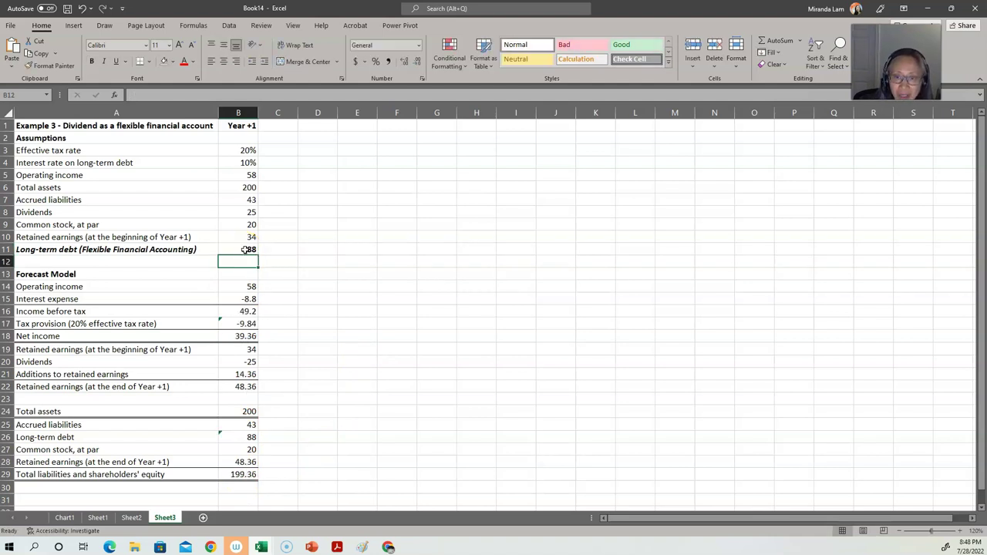
Step: Format the Long-term debt assumption in B11 to show four decimal places
left_click(246, 249)
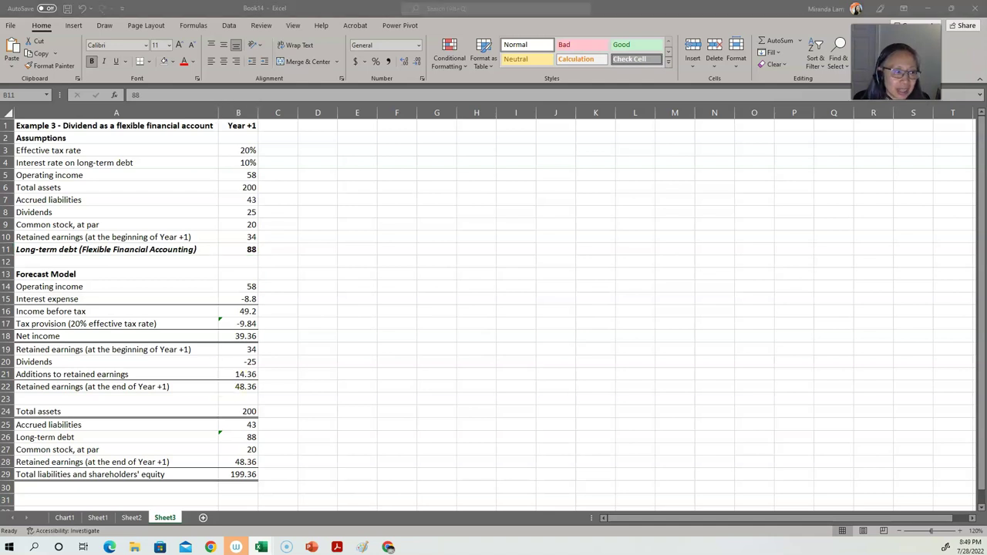
left_click(244, 246)
left_click(404, 62)
left_click(404, 62)
left_click(404, 61)
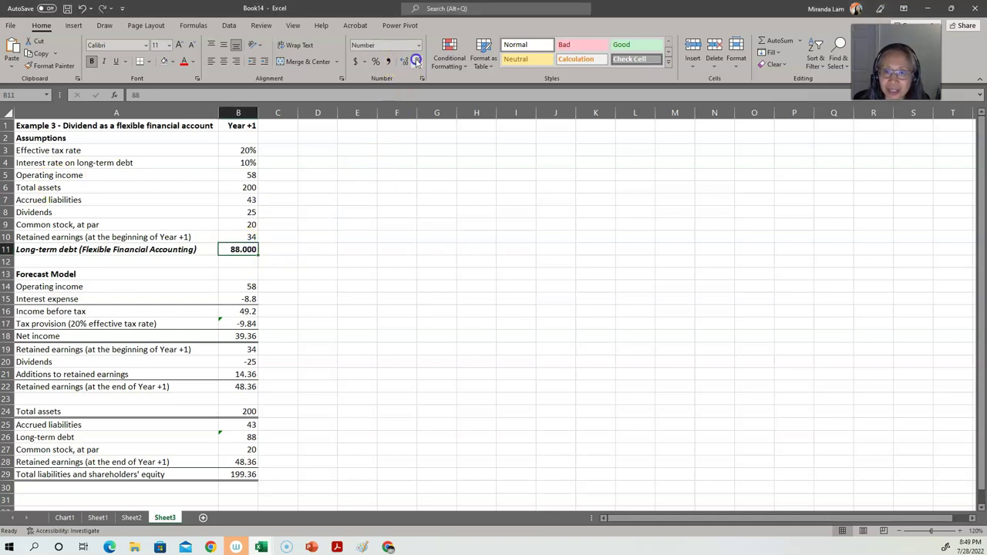
left_click(403, 62)
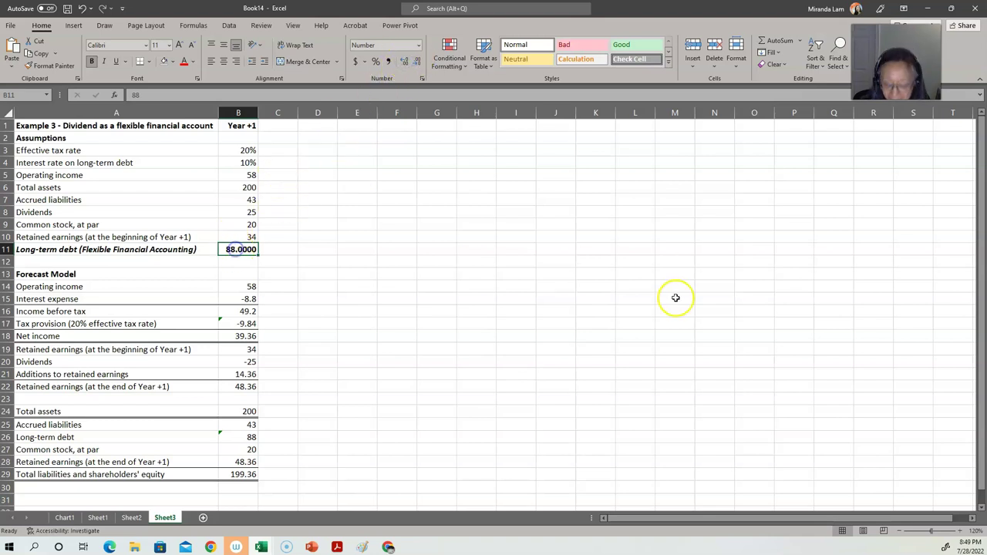
Step: Try Long-term debt values of 89 and 88.5 in B11 to bring liabilities and equity closer to total assets
type("89")
key("Return")
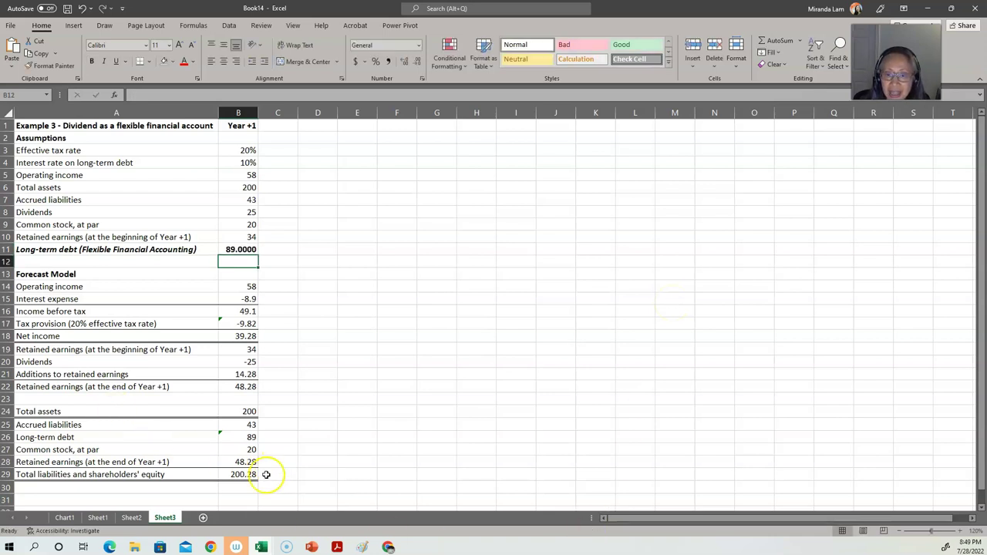
left_click(247, 250)
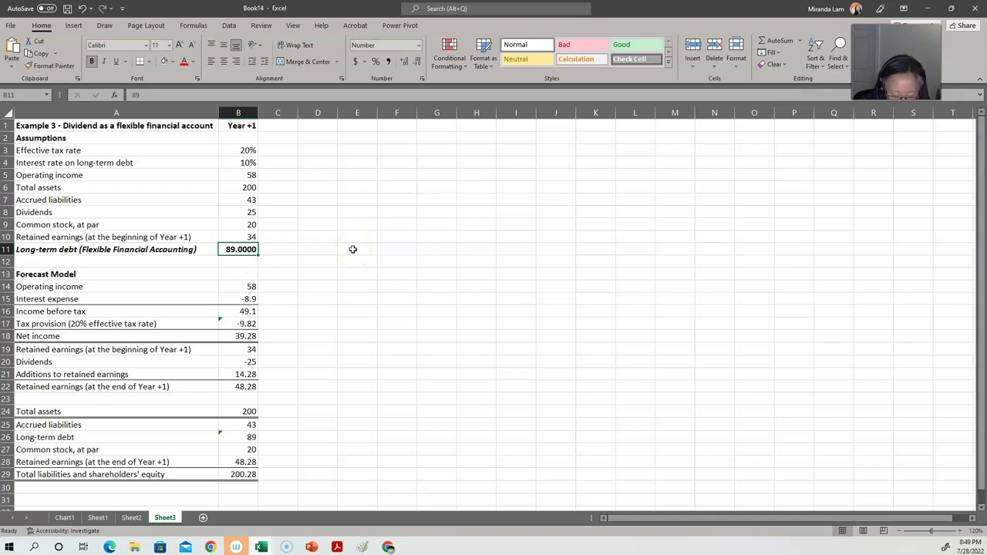
type("88.5")
key("Return")
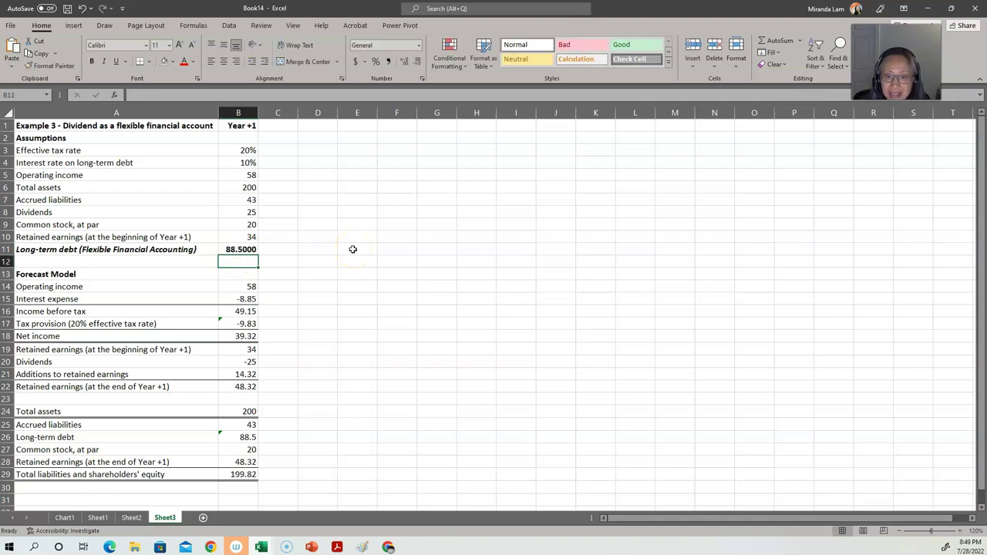
Step: Refine the trial Long-term debt in B11 to 88.6 and then 88.65
left_click(241, 249)
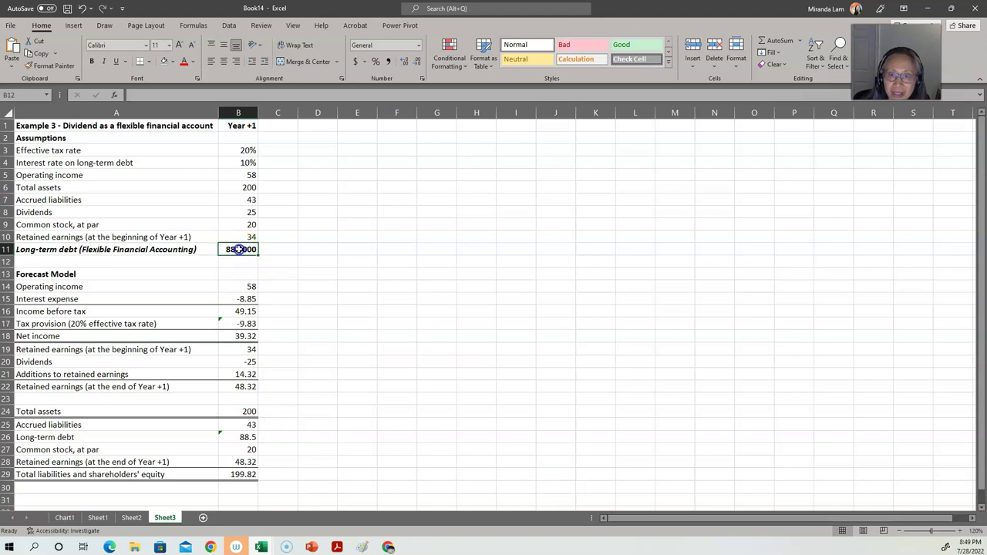
left_click(147, 97)
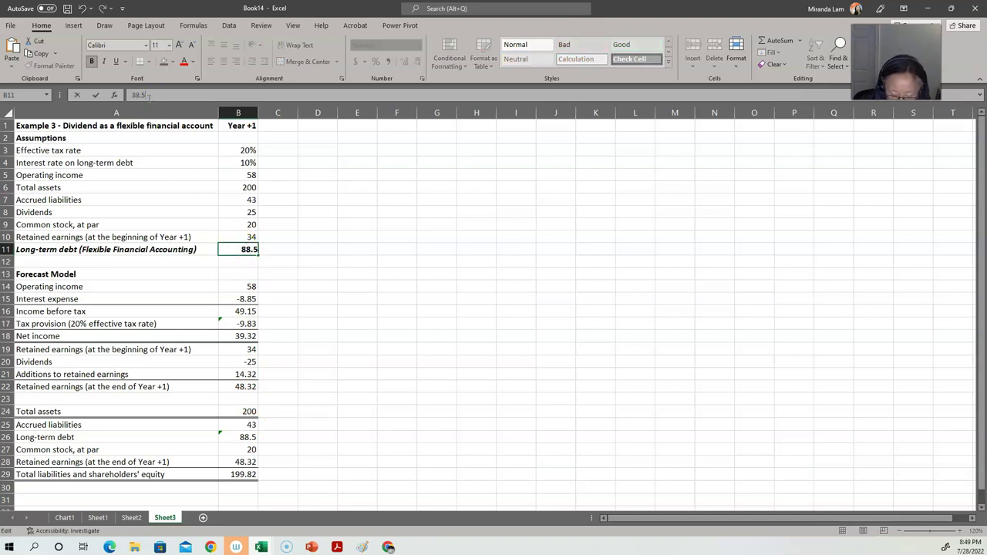
type("6")
key("Return")
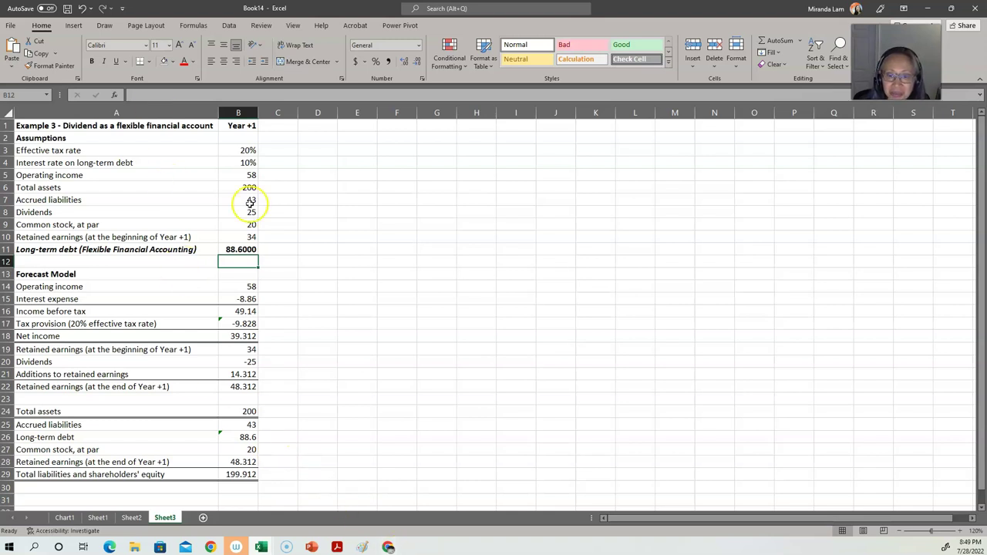
left_click(245, 249)
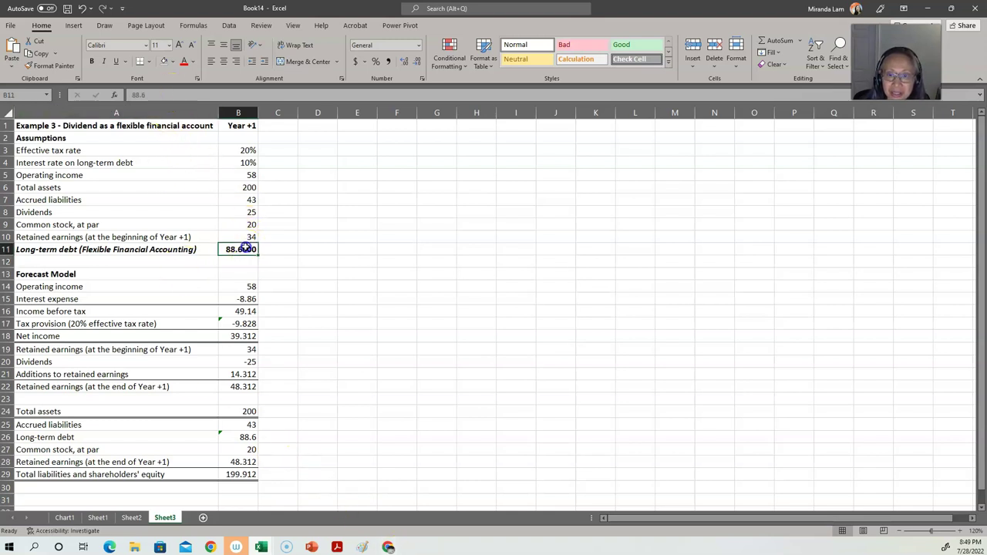
left_click(185, 96)
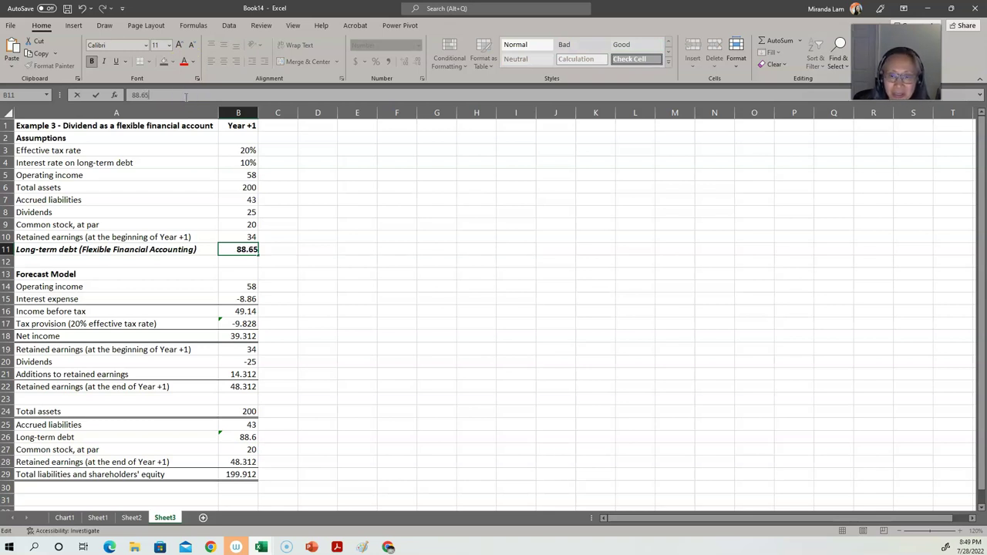
type("5")
key("Return")
key("Up")
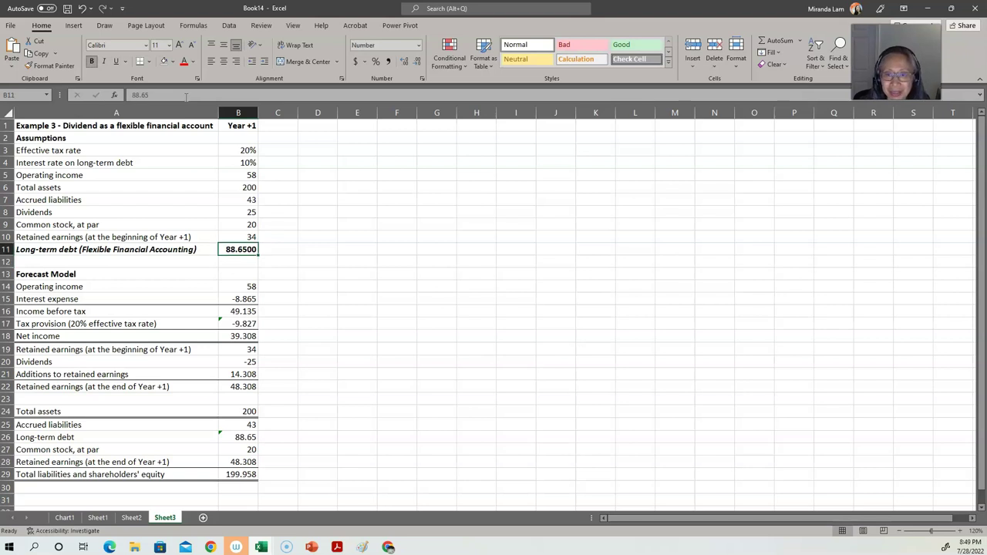
Step: Try 88.655 as the Long-term debt in B11, then reset the assumption to 80
left_click(185, 97)
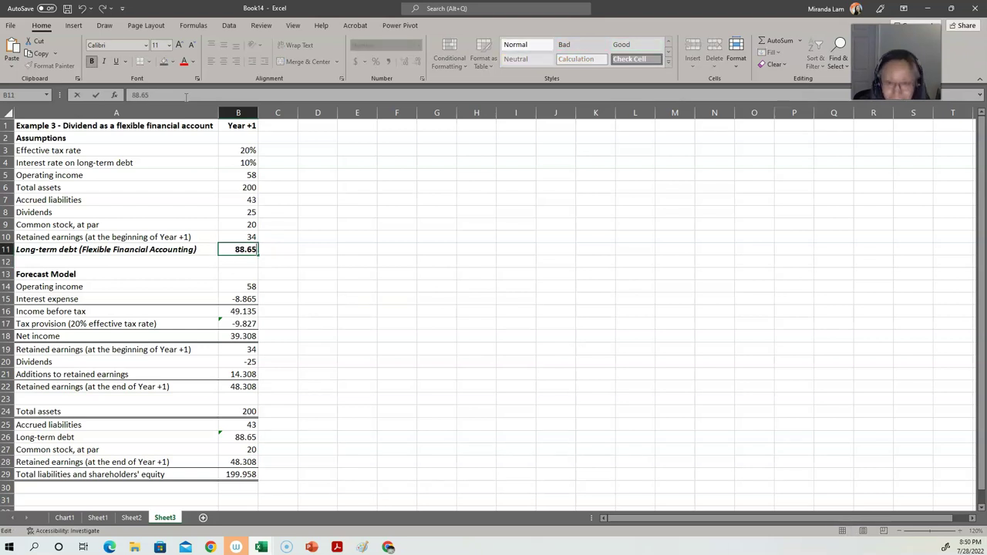
type("5")
key("Return")
key("Up")
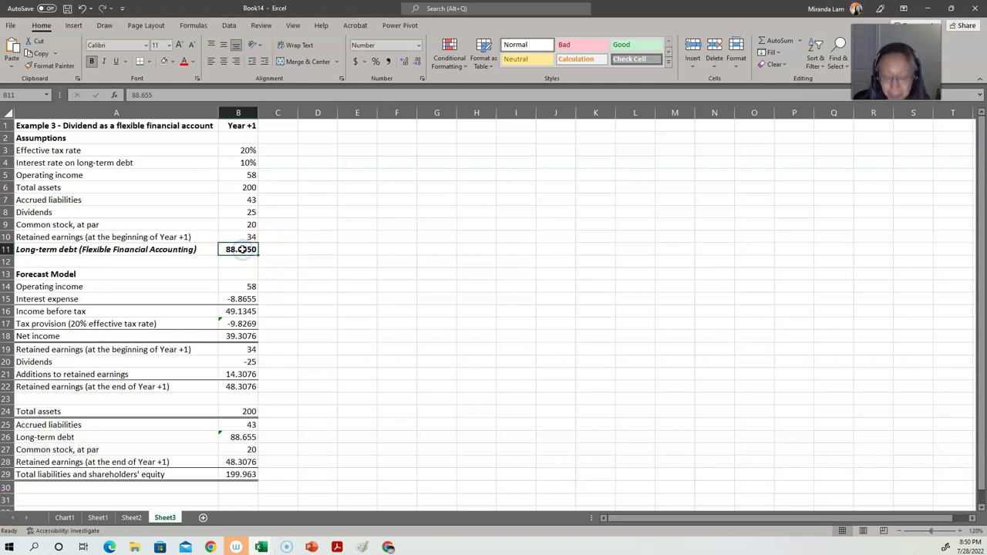
type("80")
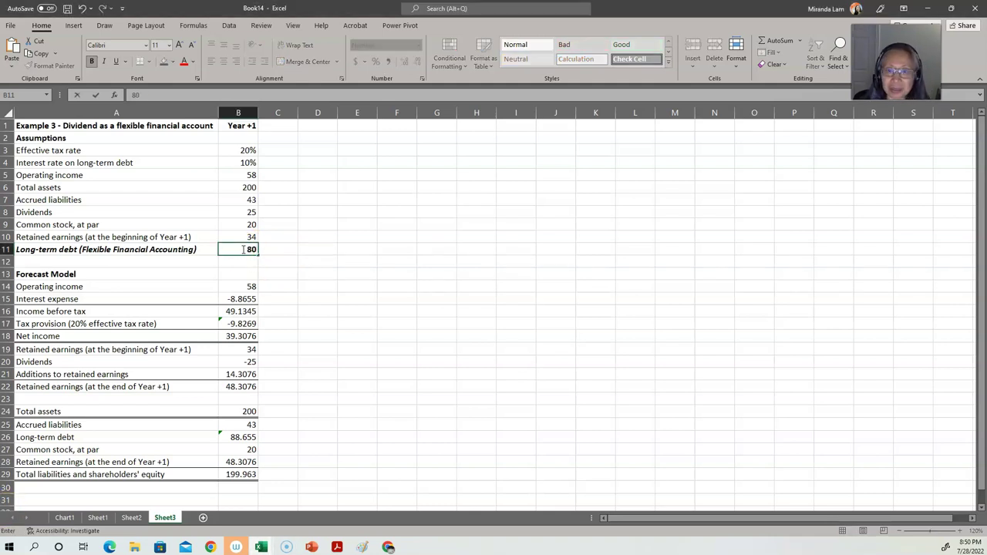
key("Return")
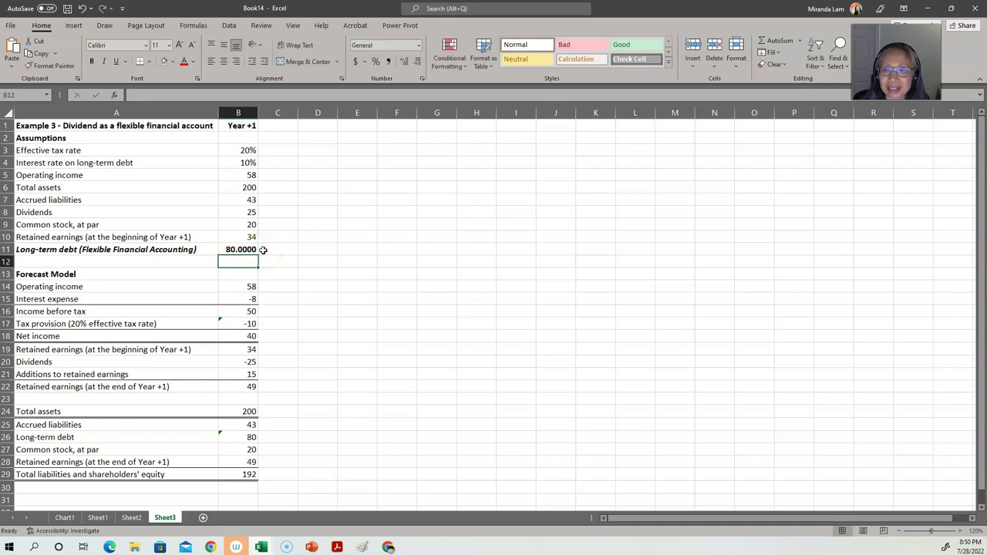
Step: Open Solver and set the objective to make total liabilities and shareholders' equity in B29 equal a value of 200
left_click(231, 29)
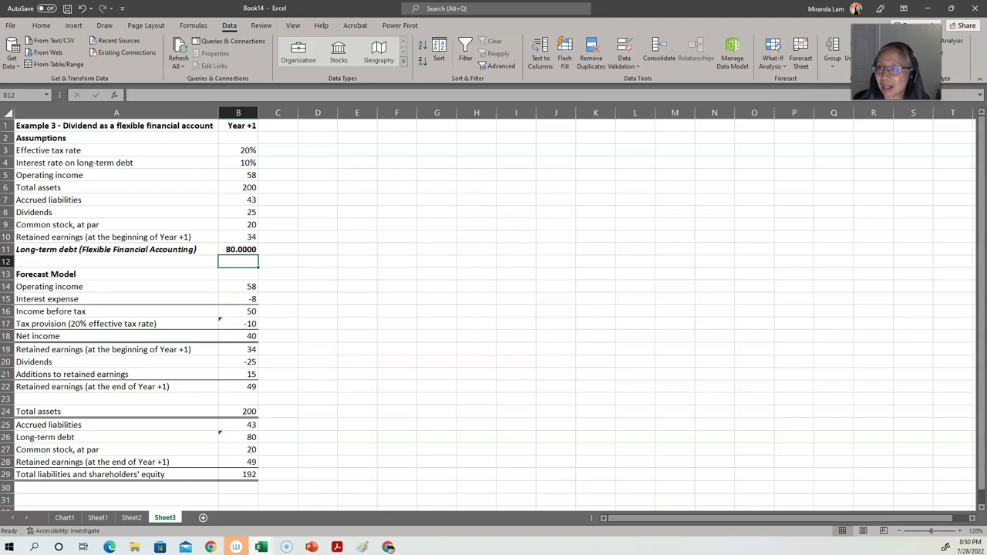
left_click(922, 43)
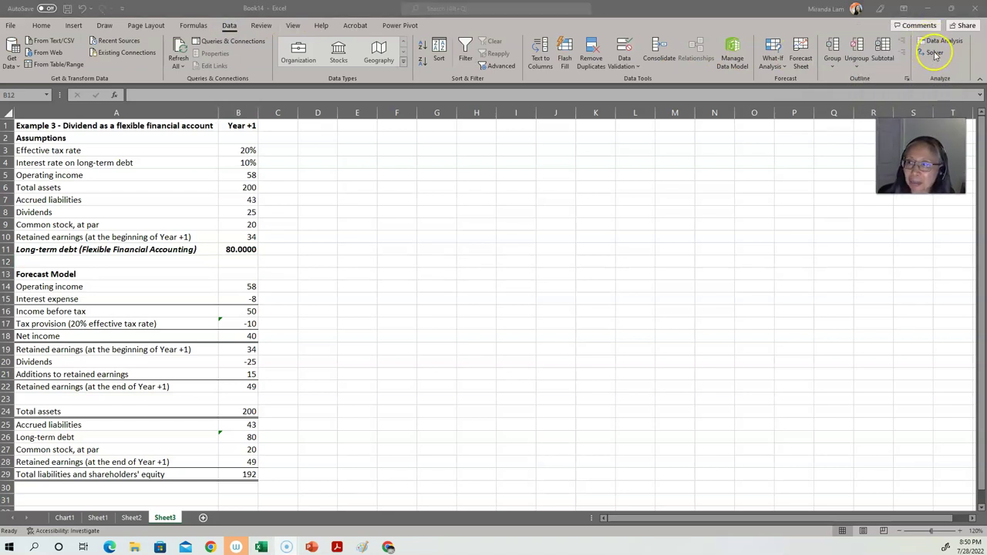
left_click(934, 52)
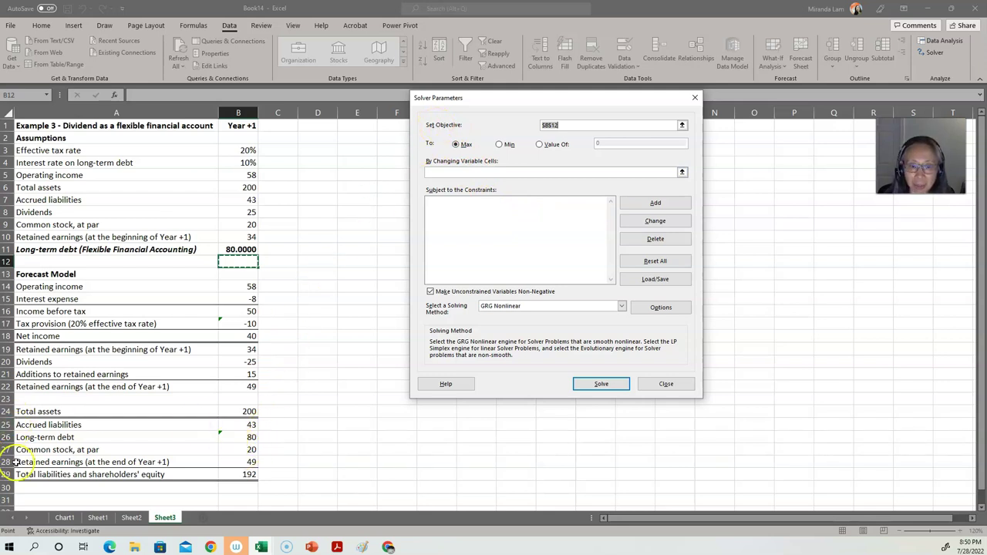
left_click(243, 474)
left_click(540, 145)
left_click(604, 144)
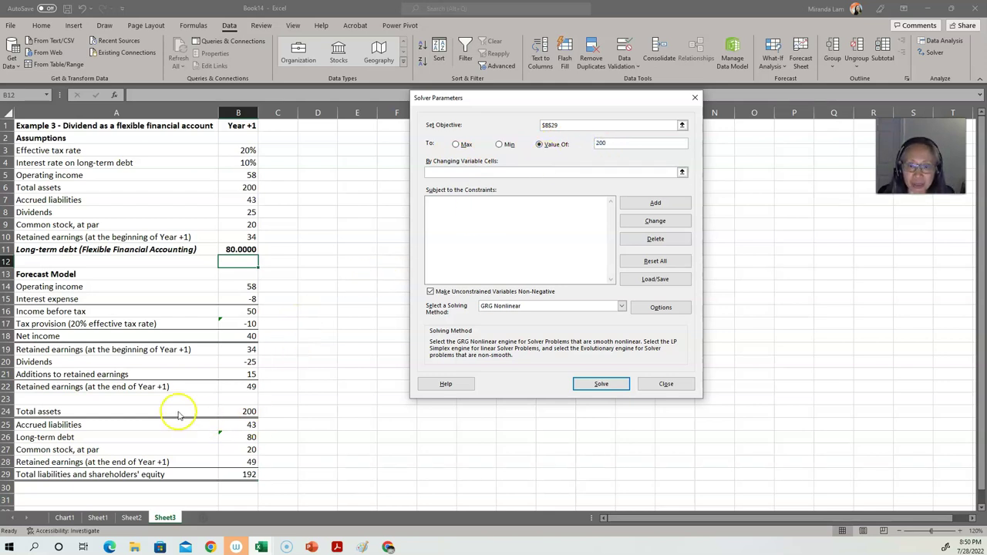
Step: Solve by changing the Long-term debt assumption in B11, and keep the Solver solution
left_click(436, 172)
left_click(231, 249)
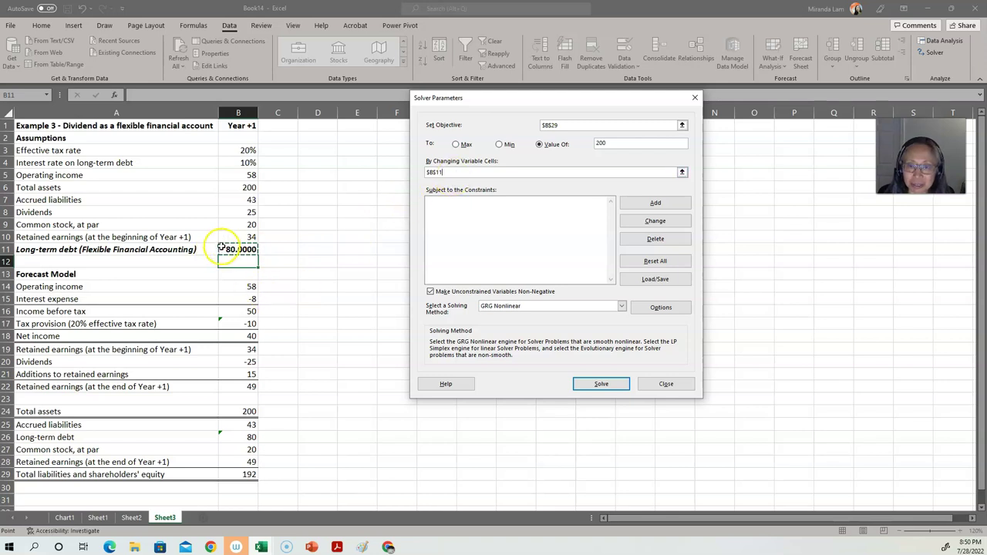
left_click(600, 385)
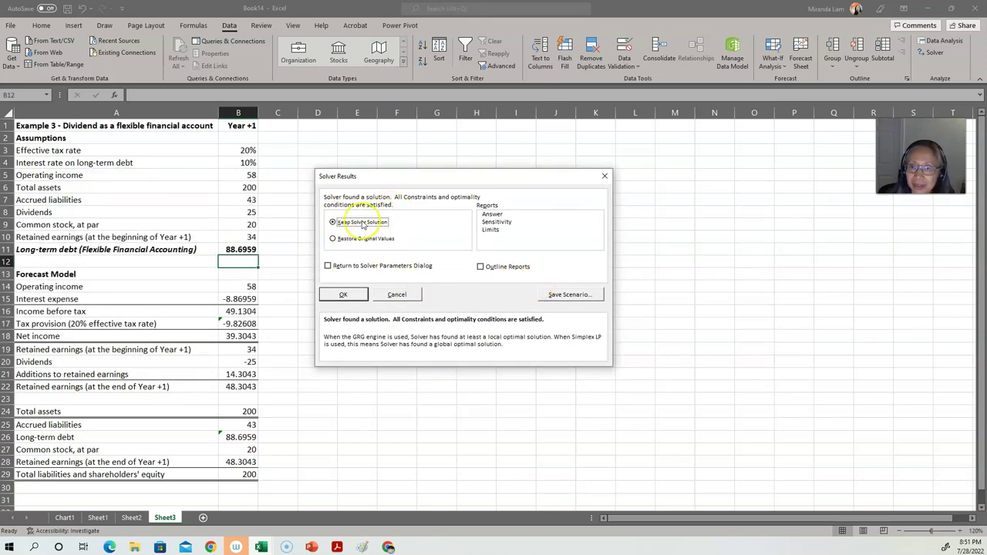
left_click(343, 296)
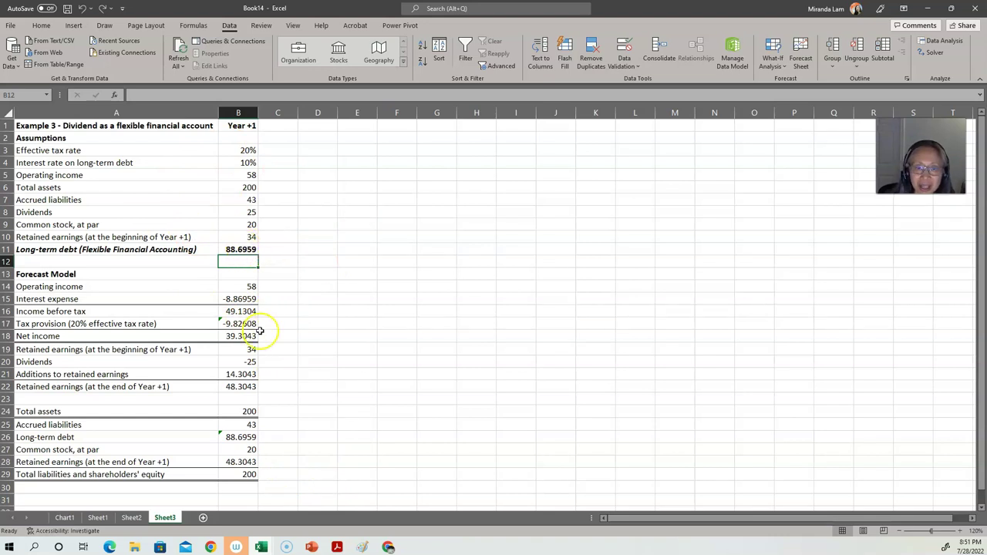
left_click(238, 287)
left_click(239, 310)
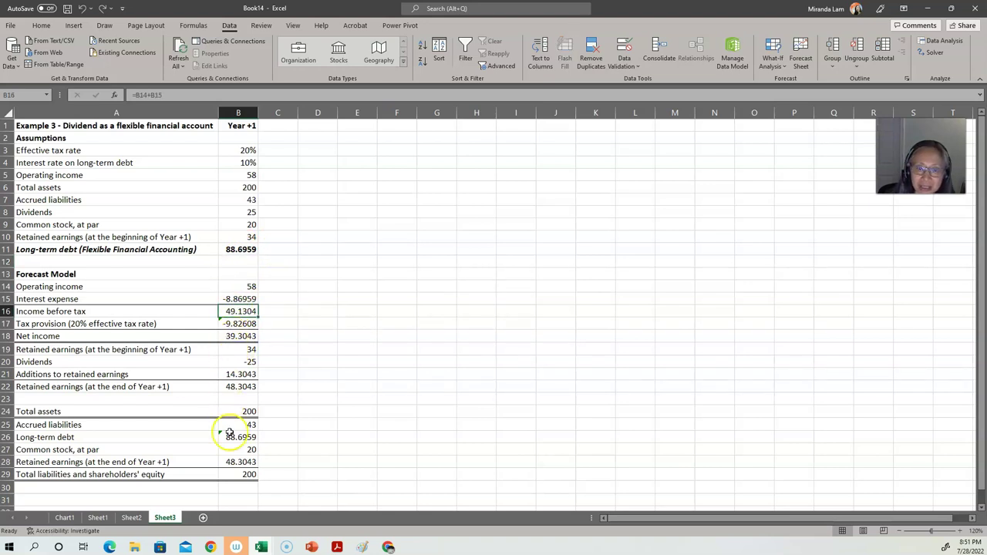